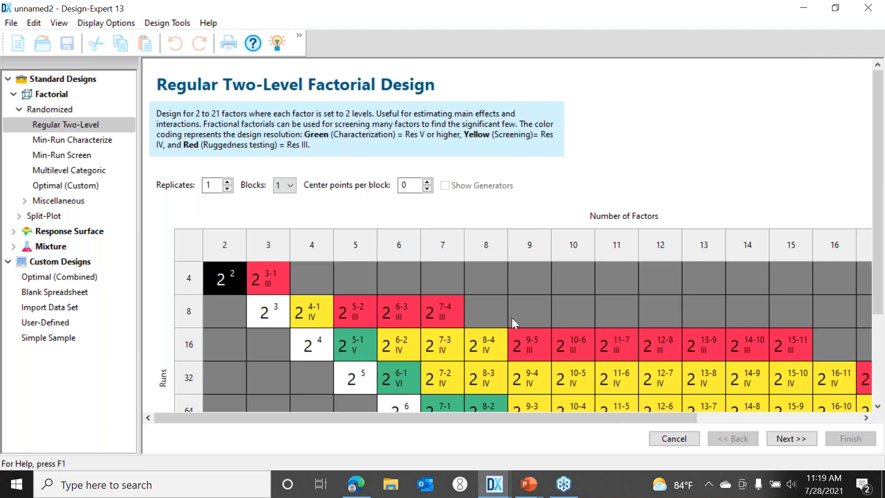
# Choose the 32-run full factorial design for five factors and continue to its factor table.
pyautogui.moveTo(877, 252); pyautogui.dragTo(879, 308)
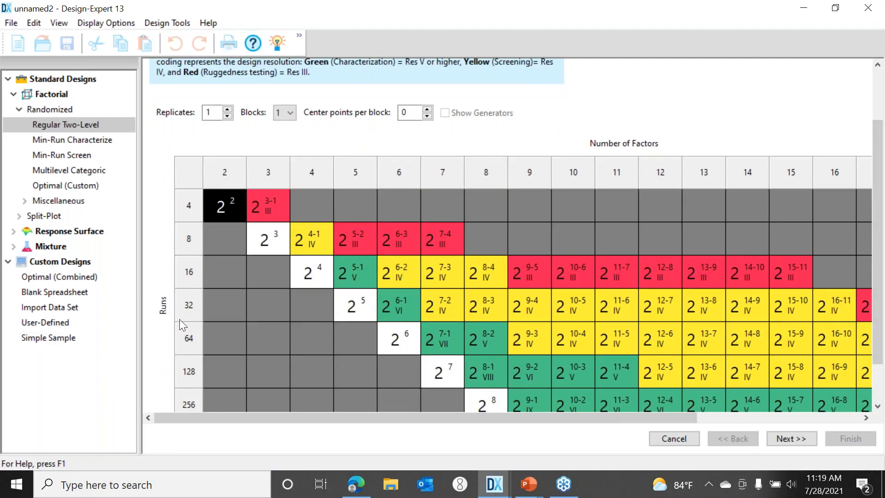
pyautogui.click(351, 313)
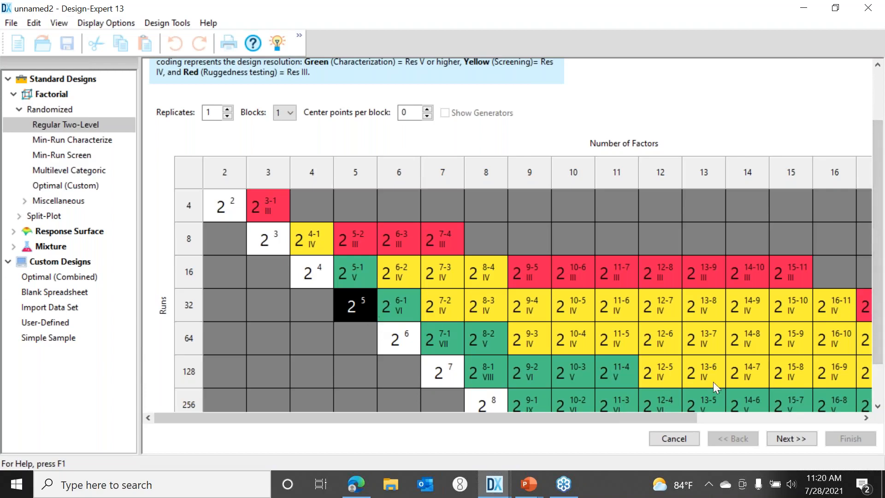
pyautogui.click(785, 437)
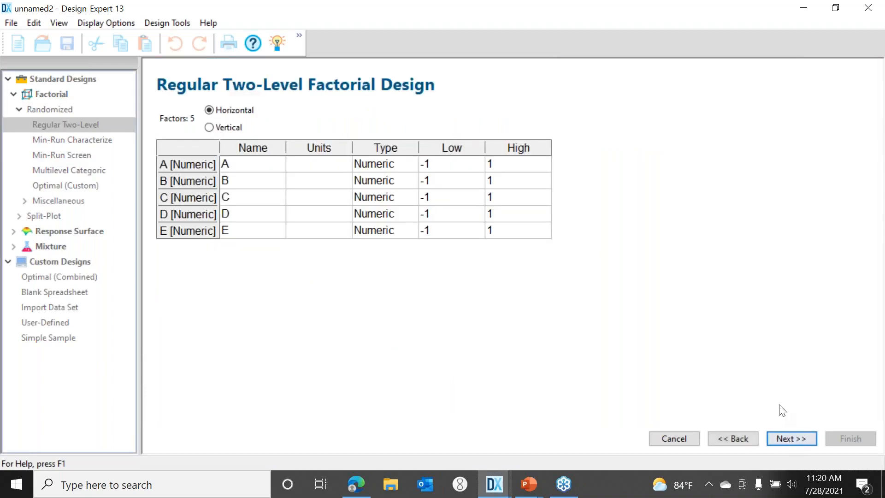
# Define factor A as feed rate in l/min with a low level of 10 and a high level of 15.
pyautogui.click(254, 169)
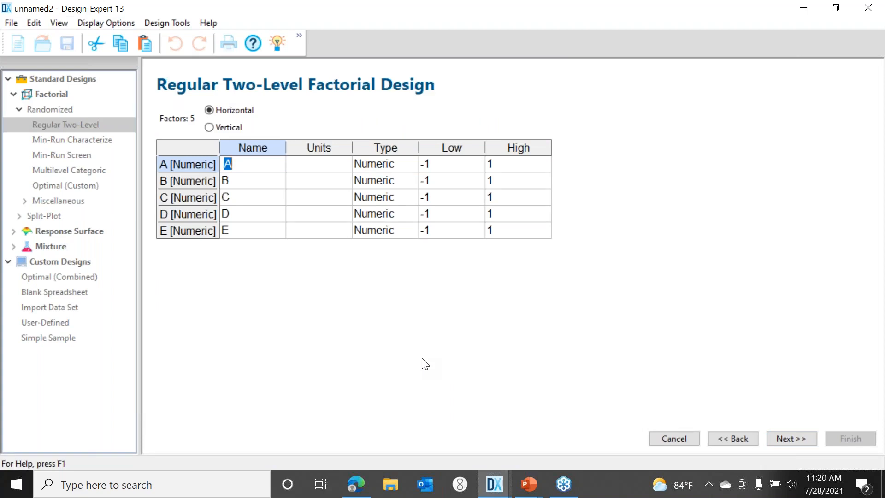
pyautogui.write('feed rate')
pyautogui.press('Tab')
pyautogui.write('l/min')
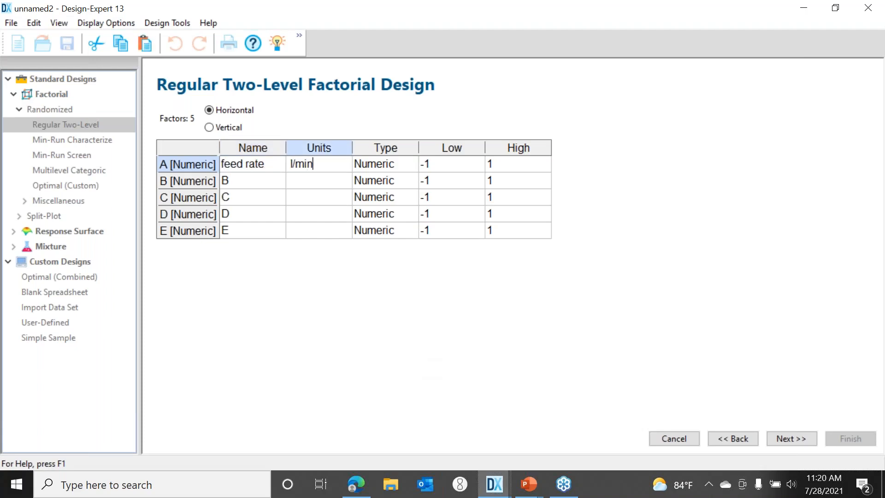
pyautogui.press('Tab')
pyautogui.press('Tab')
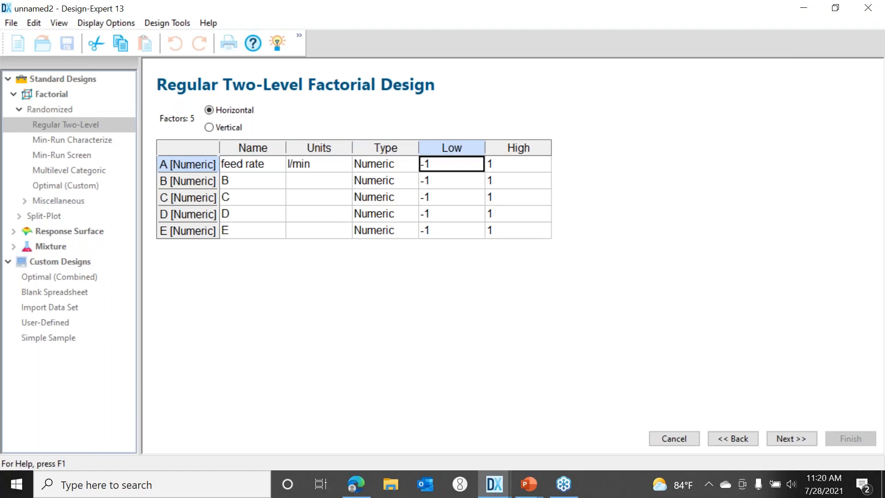
pyautogui.write('10')
pyautogui.press('Tab')
pyautogui.write('15')
pyautogui.press('Tab')
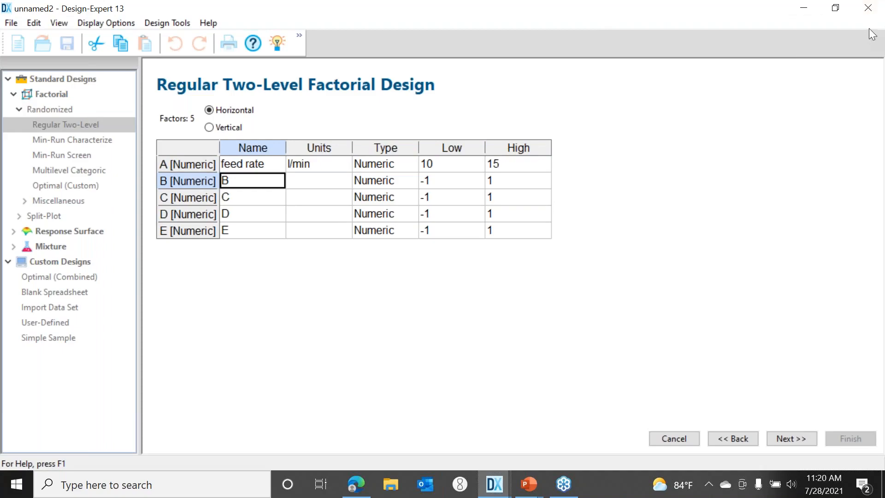
# Close the unnamed2 design and show the unnamed1 design, with its filled-in factor table, in a maximized window.
pyautogui.click(869, 8)
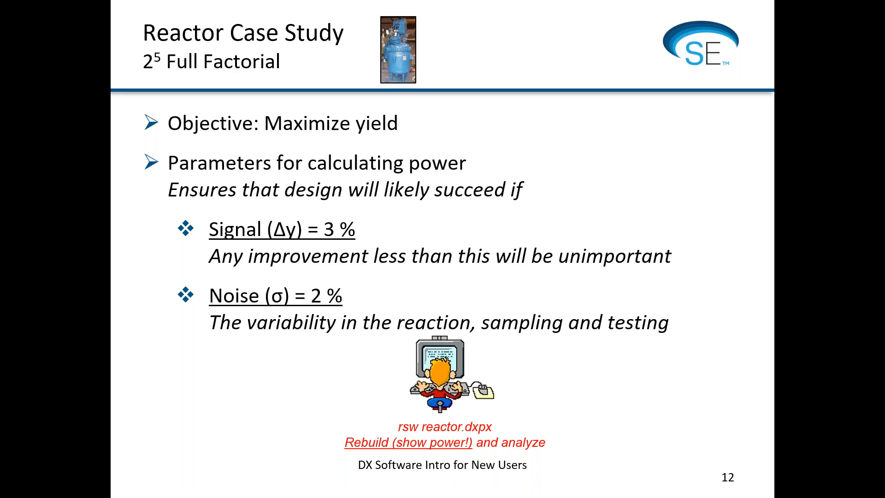
pyautogui.moveTo(0, 138); pyautogui.dragTo(332, 85)
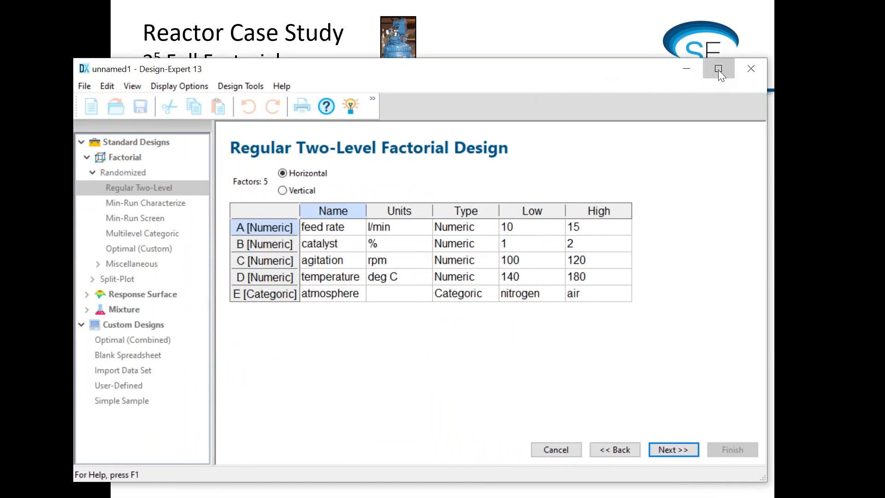
pyautogui.click(718, 69)
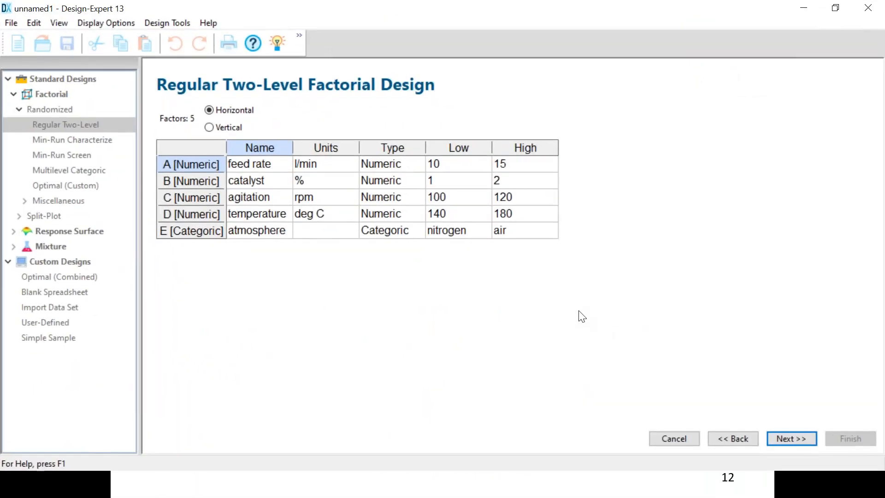
pyautogui.click(836, 7)
pyautogui.click(718, 69)
# Check the atmosphere factor's Categoric type and its nitrogen and air levels in the factor table.
pyautogui.click(392, 234)
pyautogui.click(392, 234)
pyautogui.click(420, 231)
pyautogui.click(406, 257)
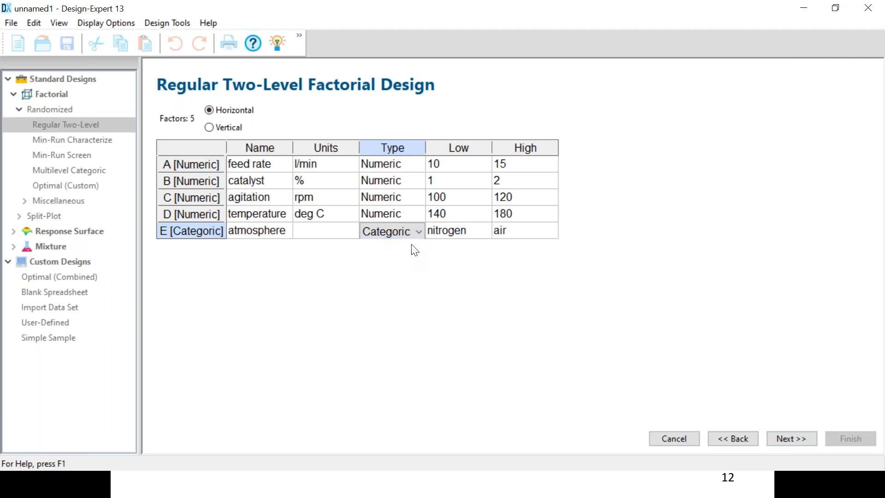
pyautogui.click(451, 233)
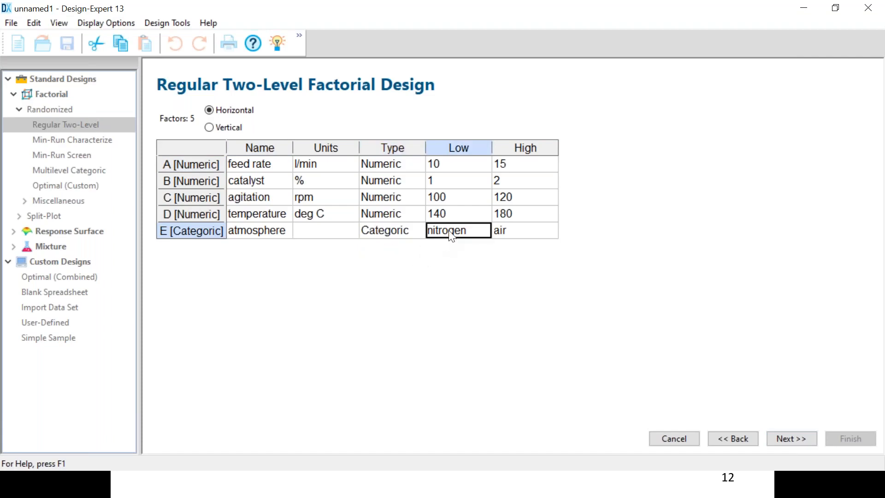
pyautogui.click(511, 233)
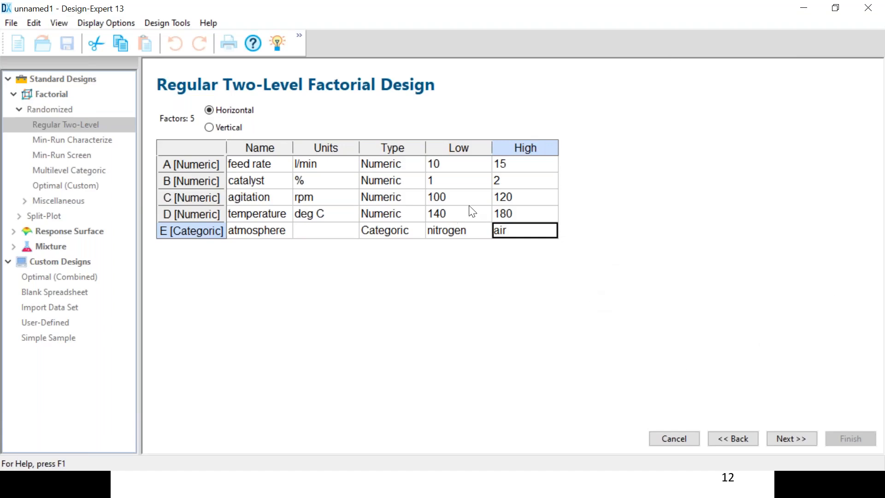
# Set the Yield response's difference to detect to 3 and its estimated standard deviation to 2, and calculate the design power.
pyautogui.click(790, 439)
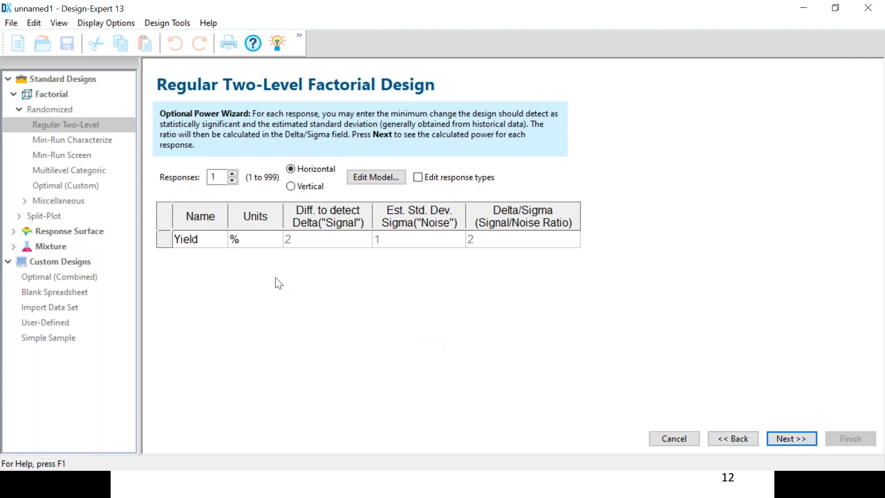
pyautogui.click(295, 241)
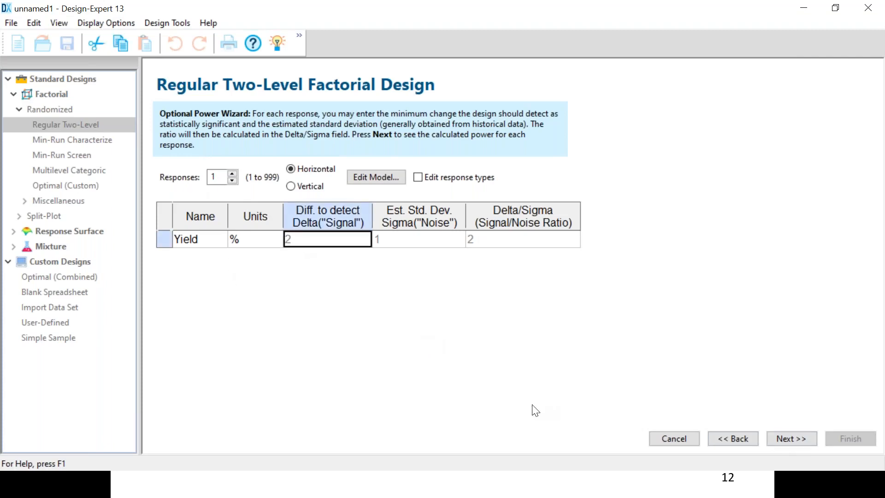
pyautogui.write('3')
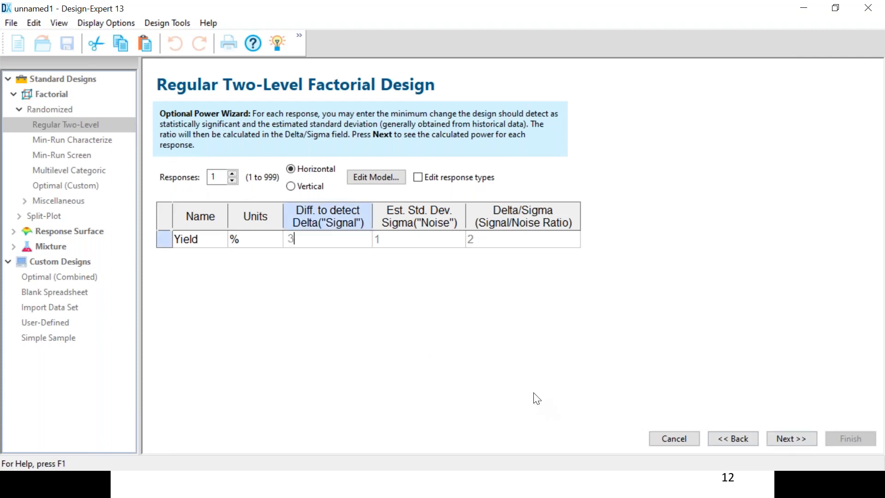
pyautogui.press('Tab')
pyautogui.write('2')
pyautogui.press('Tab')
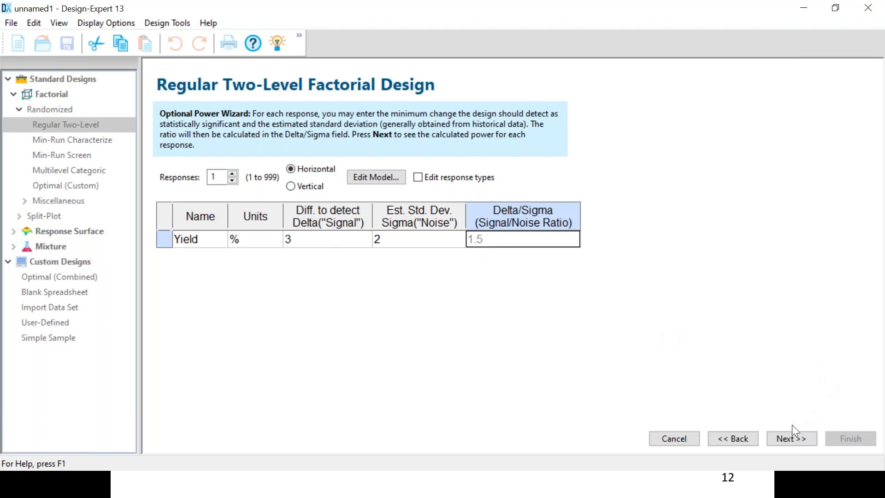
pyautogui.click(796, 440)
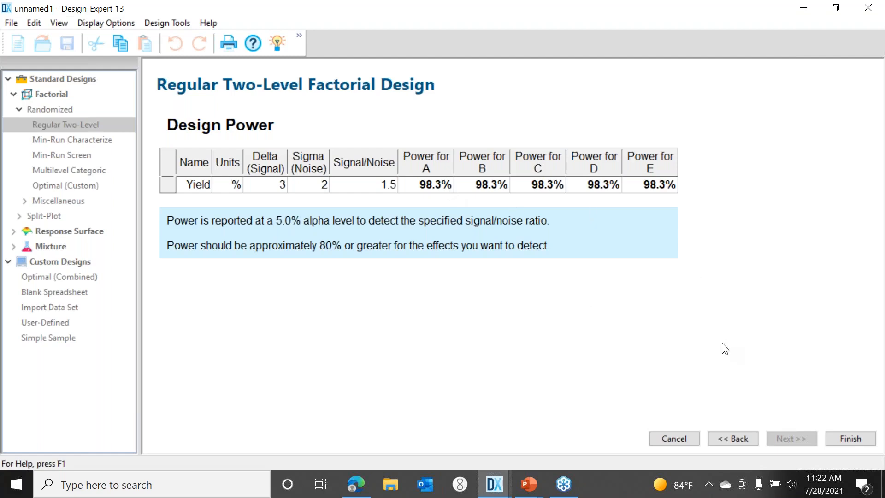
# Finish the wizard to generate the design and look through its full list of runs.
pyautogui.click(863, 439)
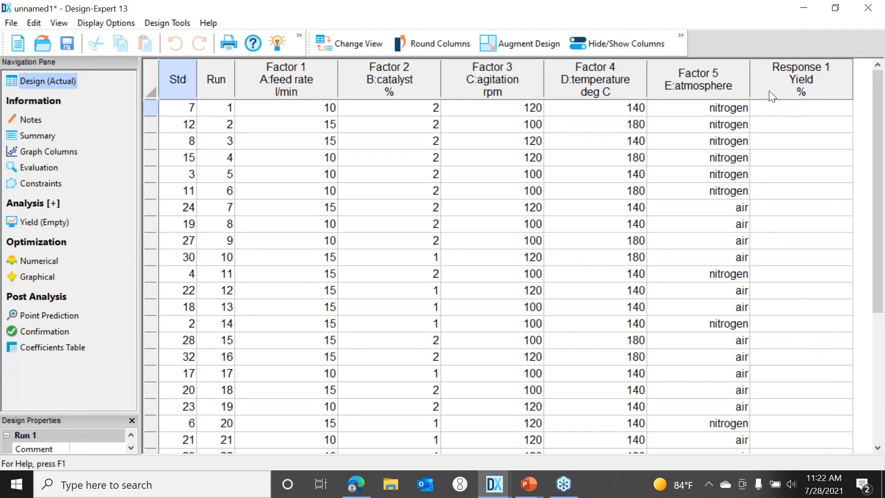
pyautogui.scroll(-4, 457, 189)
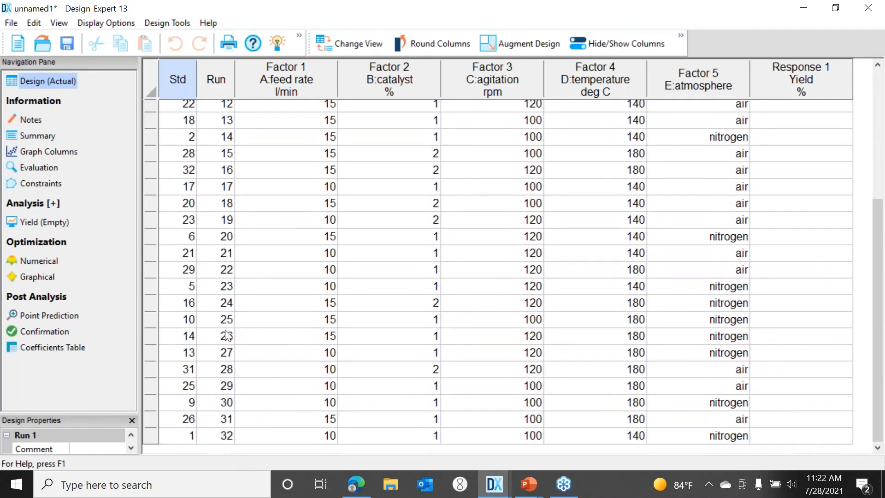
pyautogui.scroll(1, 226, 318)
pyautogui.scroll(3, 226, 318)
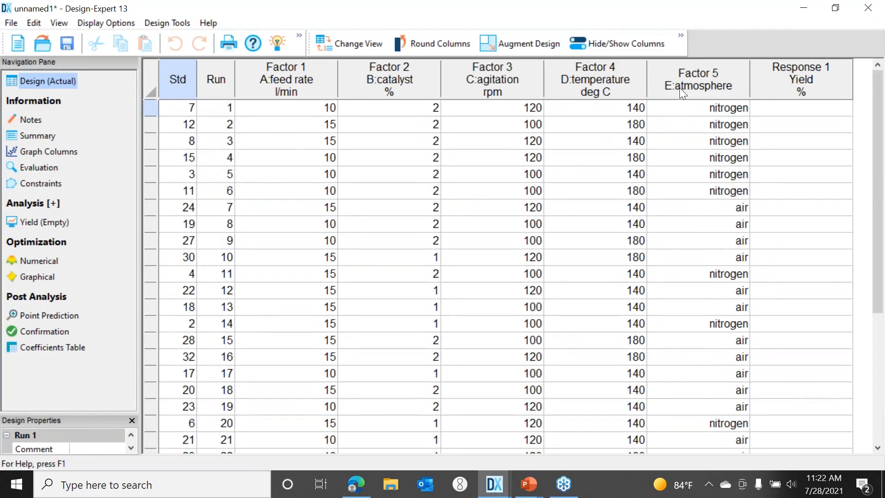
# Fill the Yield response by loading the existing simulation file rsw reactor.simx.
pyautogui.rightClick(781, 84)
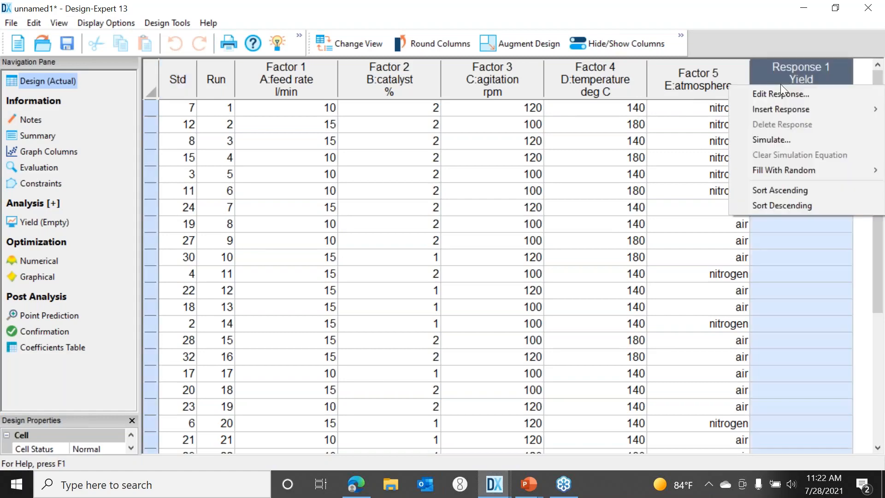
pyautogui.click(801, 142)
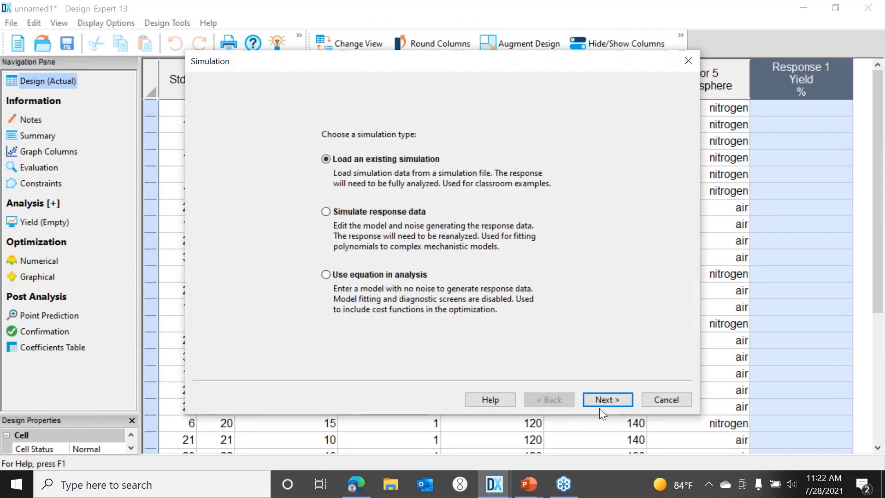
pyautogui.click(605, 400)
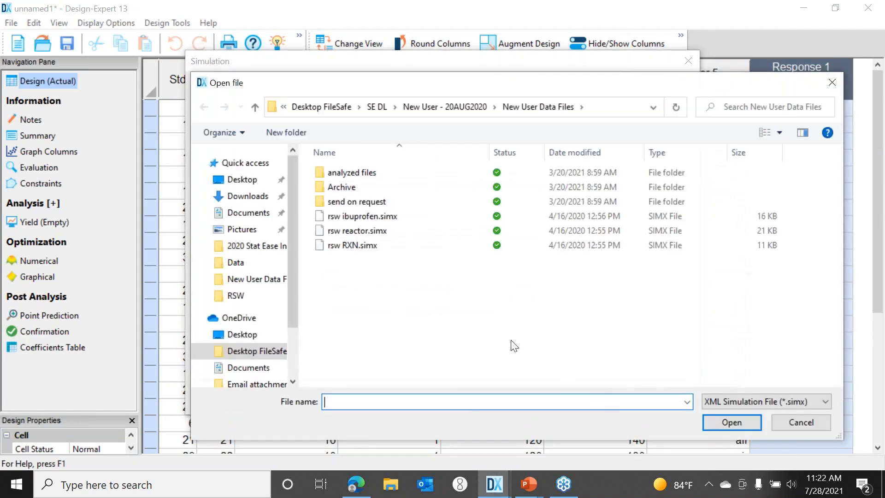
pyautogui.doubleClick(375, 230)
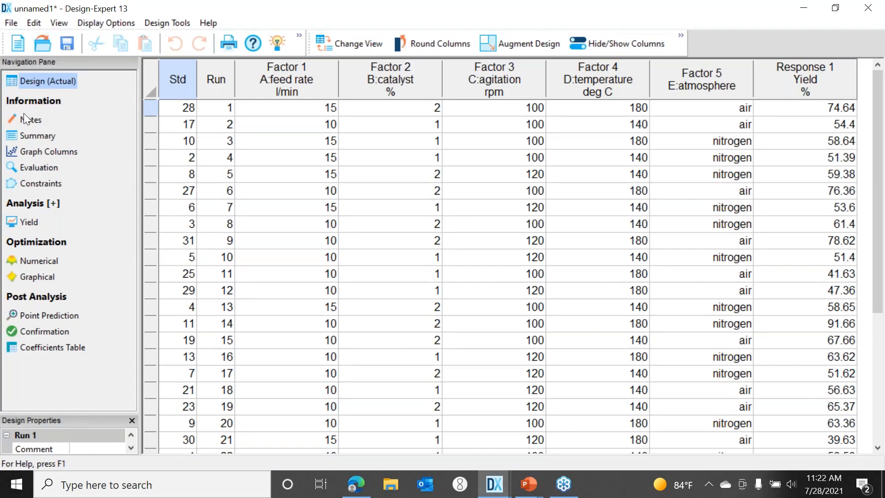
# Start the Yield analysis with no transform and show the half-normal plot of effects in a single pane.
pyautogui.click(33, 222)
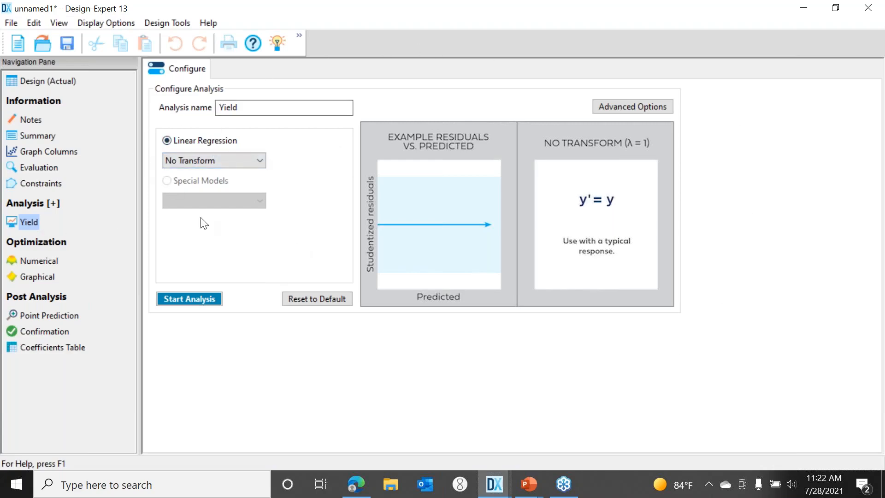
pyautogui.click(199, 297)
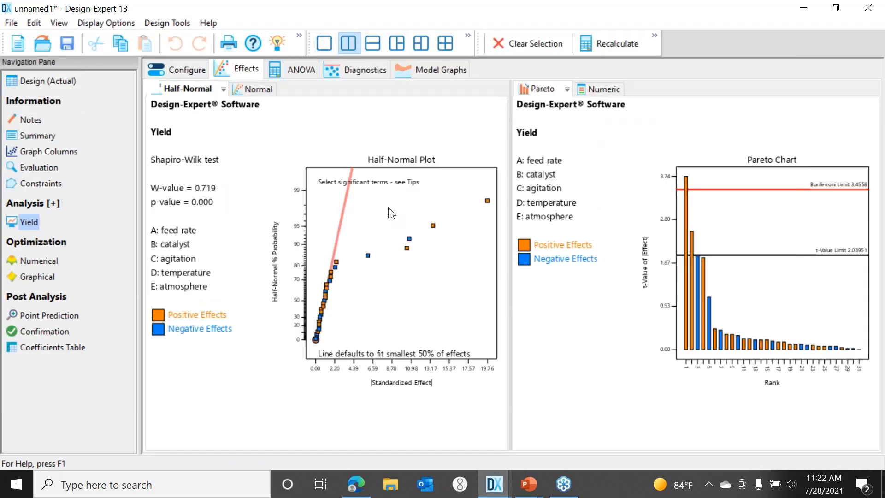
pyautogui.click(322, 45)
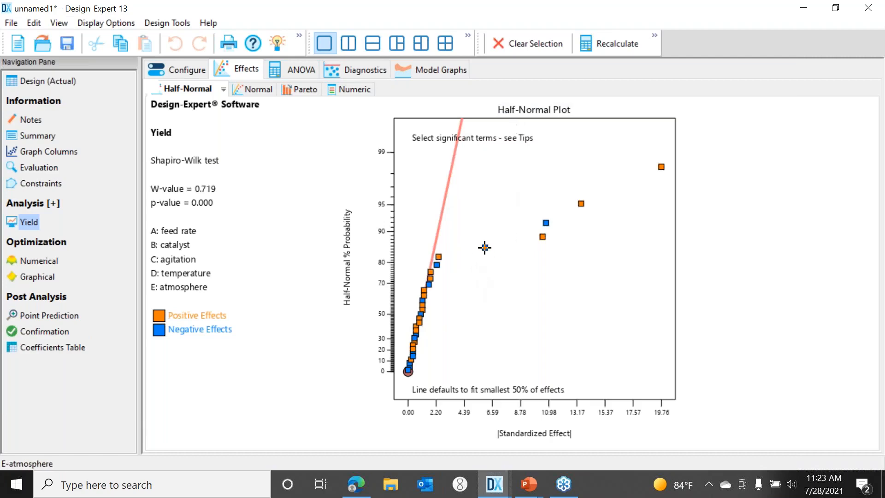
# Select the five largest effects on the half-normal plot as model terms: B-catalyst, BD, DE, D-temperature and E-atmosphere.
pyautogui.moveTo(484, 247)
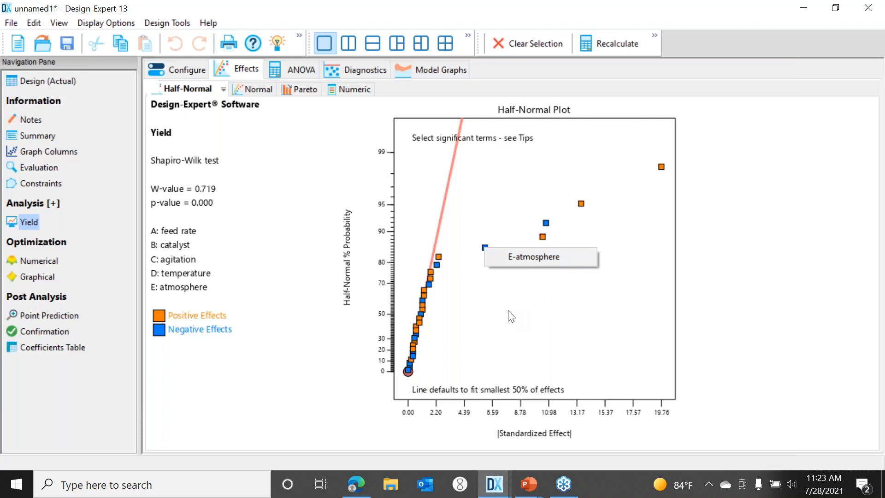
pyautogui.moveTo(544, 224)
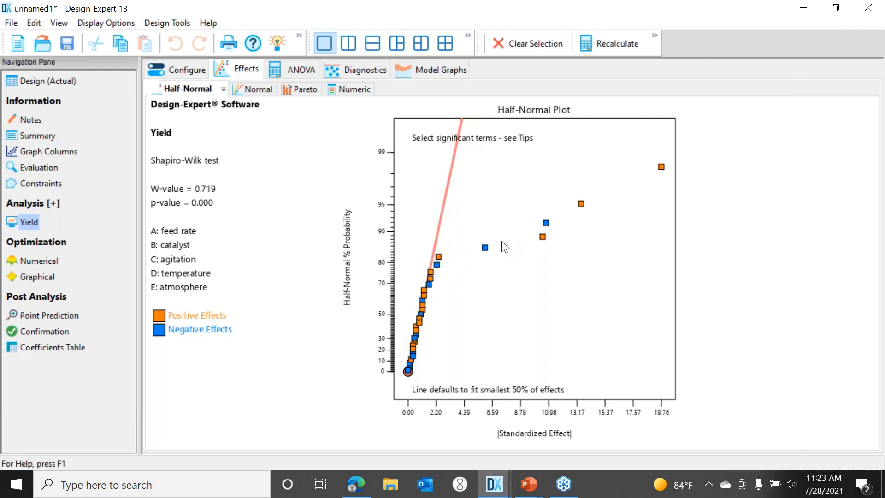
pyautogui.moveTo(473, 128); pyautogui.dragTo(678, 300)
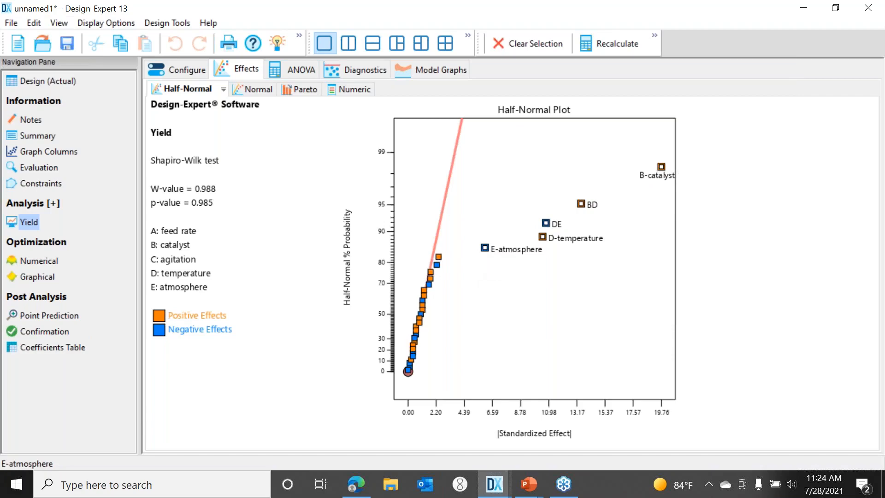
# Review the selected effects on the Pareto chart, and examine the Model row in a widened ANOVA table.
pyautogui.click(306, 90)
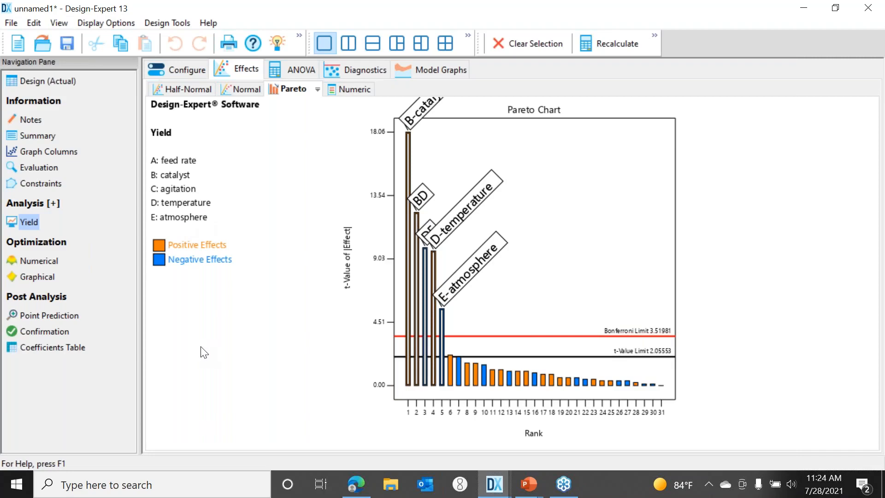
pyautogui.click(295, 69)
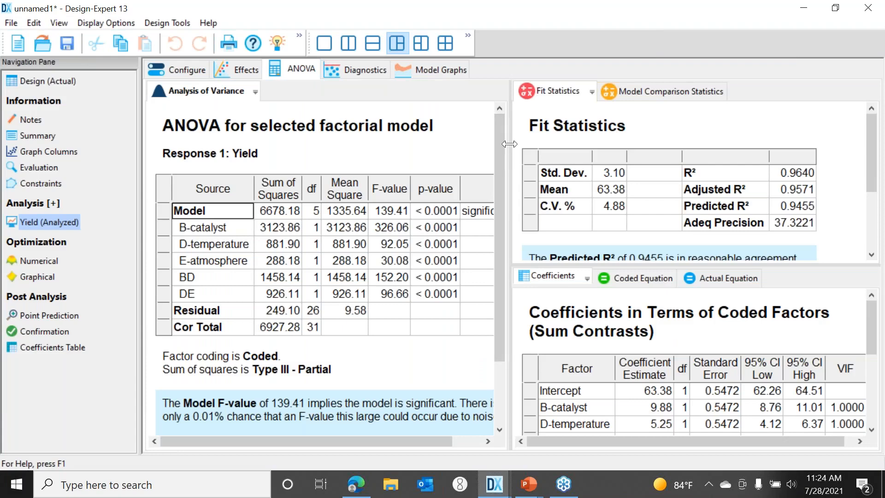
pyautogui.moveTo(509, 144); pyautogui.dragTo(540, 144)
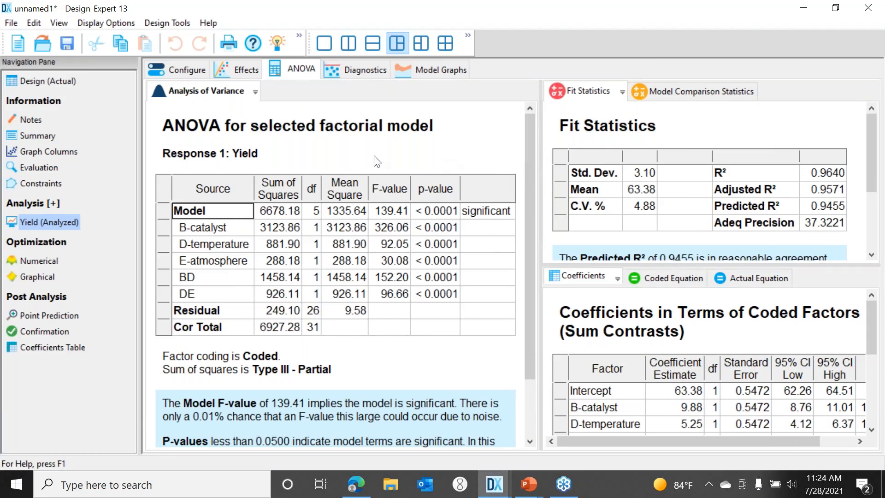
pyautogui.click(166, 208)
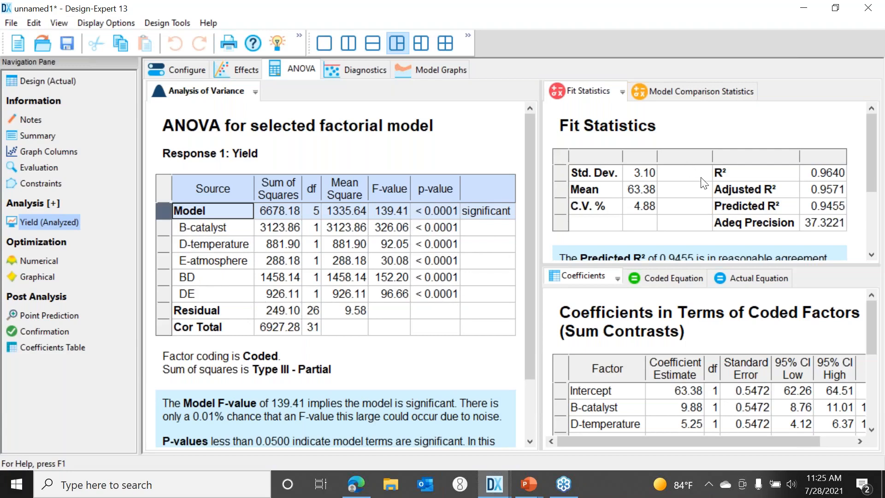
# Review the Yield model's fit statistics, then examine its residual diagnostics, including the Predicted vs. Actual plot.
pyautogui.click(565, 157)
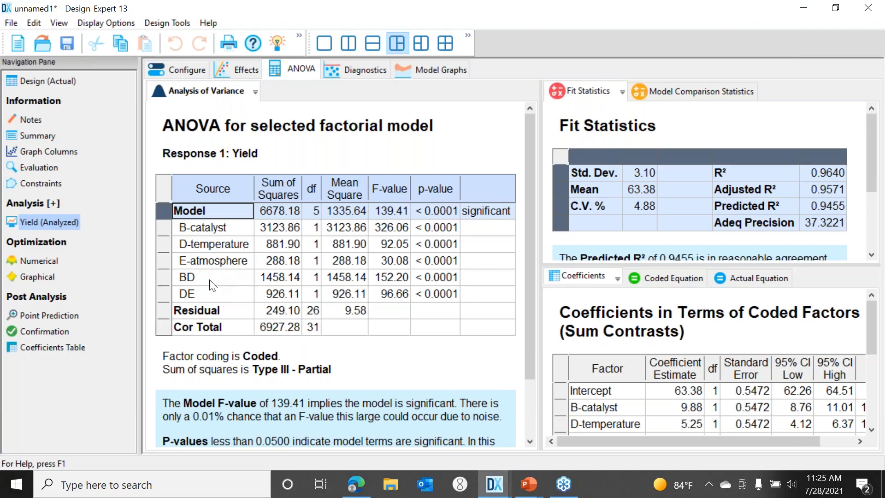
pyautogui.click(347, 69)
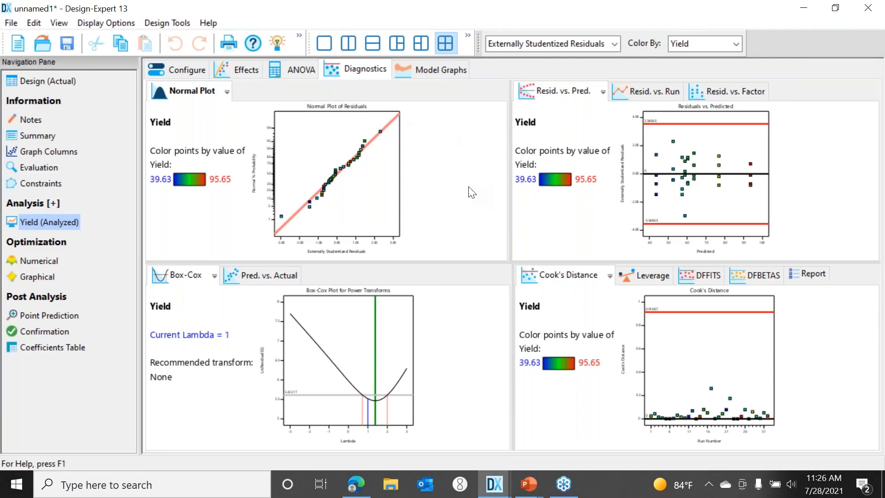
pyautogui.click(812, 161)
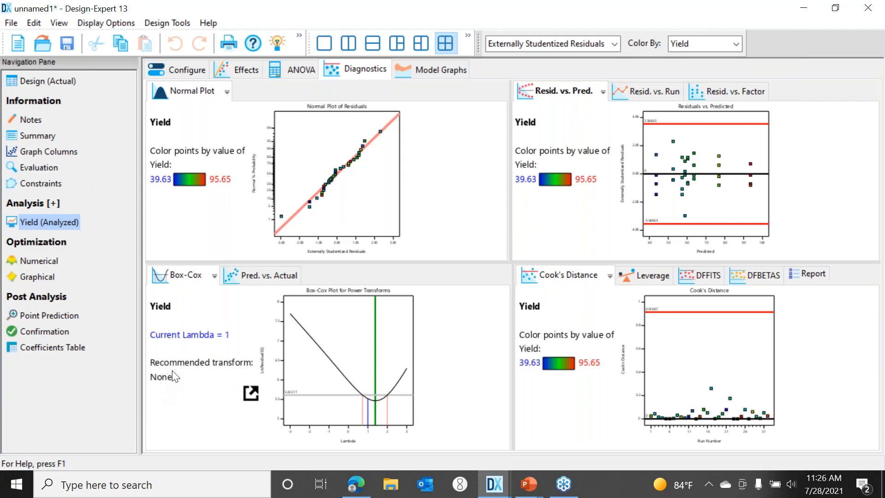
pyautogui.click(271, 275)
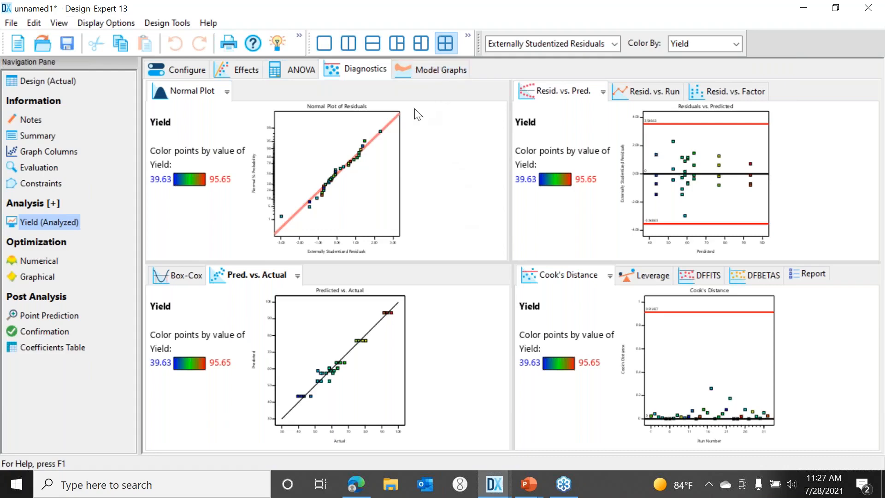
# Display the BD interaction graph for Yield and set factor E, atmosphere, to air.
pyautogui.click(436, 70)
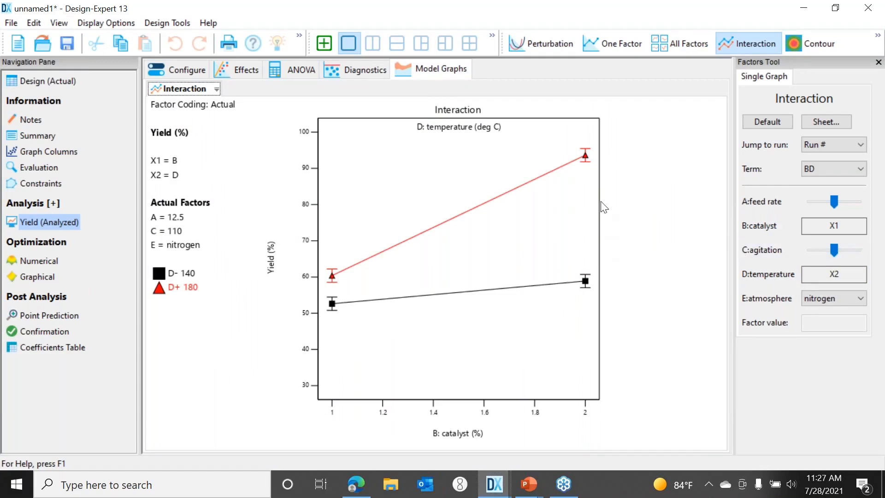
pyautogui.click(861, 170)
pyautogui.click(833, 223)
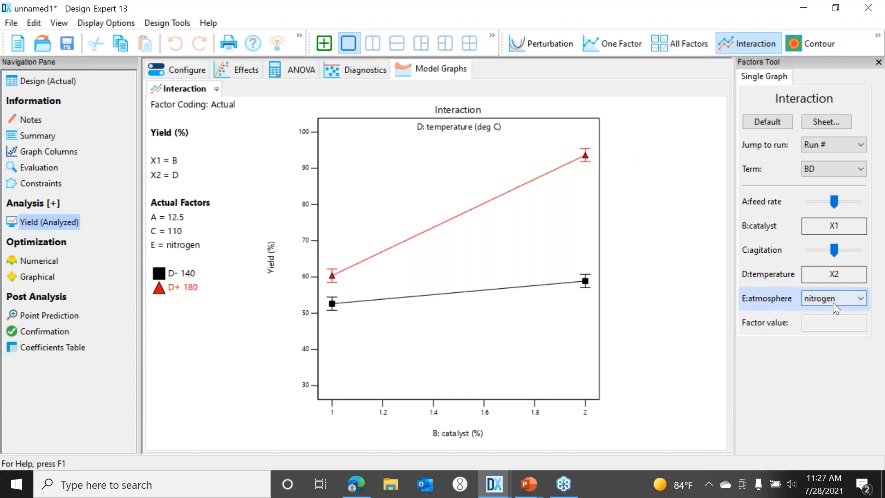
pyautogui.click(861, 300)
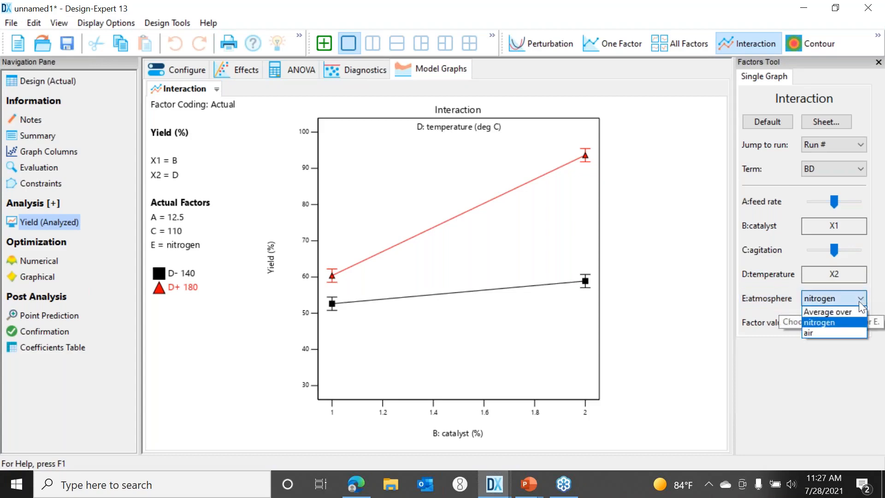
pyautogui.click(839, 333)
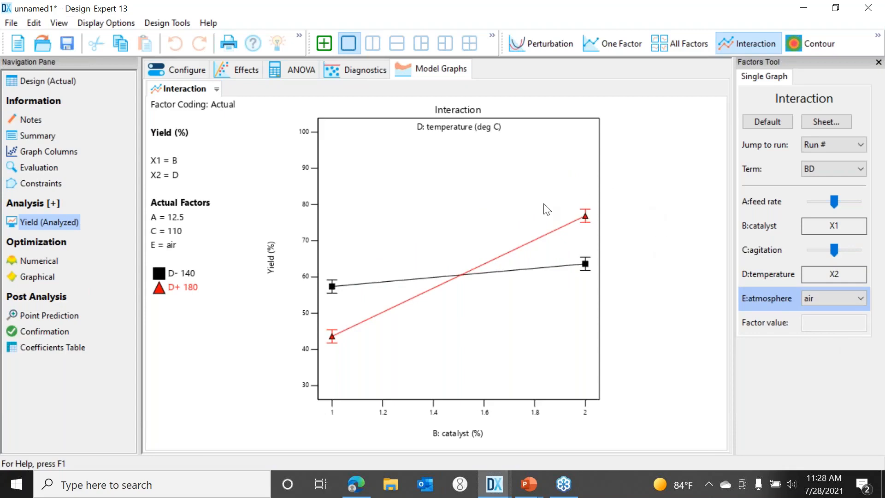
# Set atmosphere back to nitrogen and view pairwise comparisons for the point at catalyst 2 and temperature 180.
pyautogui.moveTo(585, 213)
pyautogui.click(859, 299)
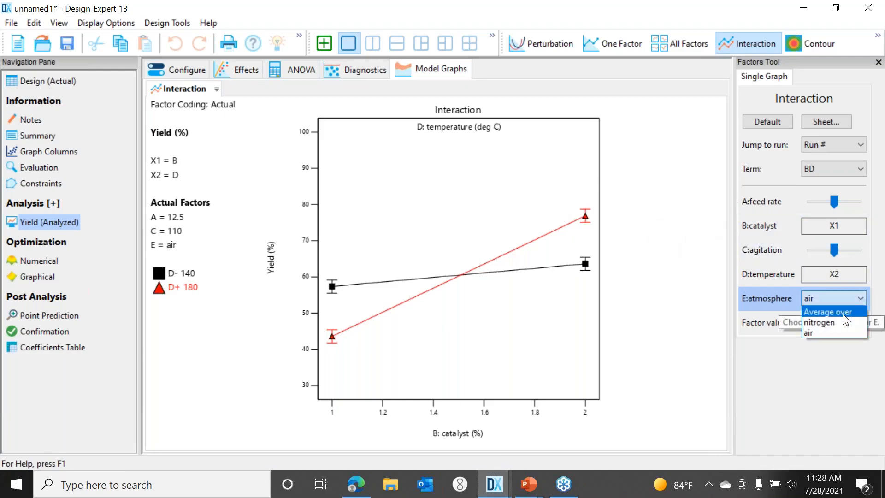
pyautogui.click(852, 321)
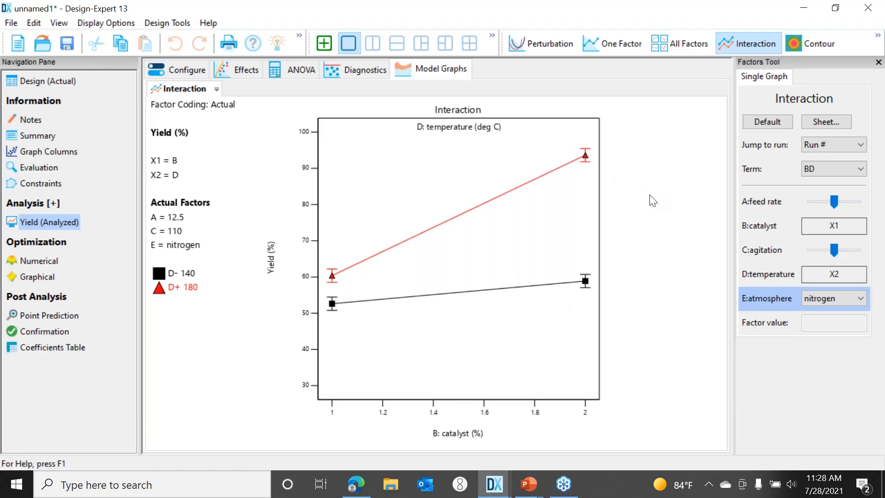
pyautogui.click(586, 157)
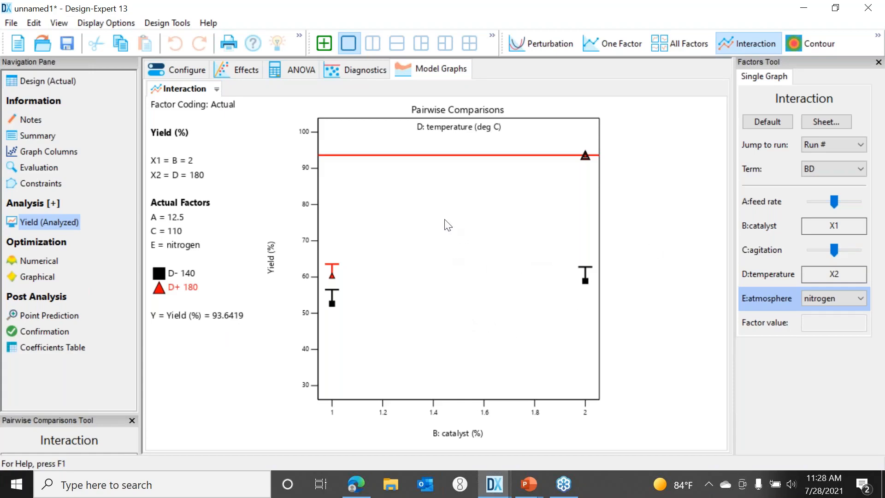
pyautogui.click(446, 243)
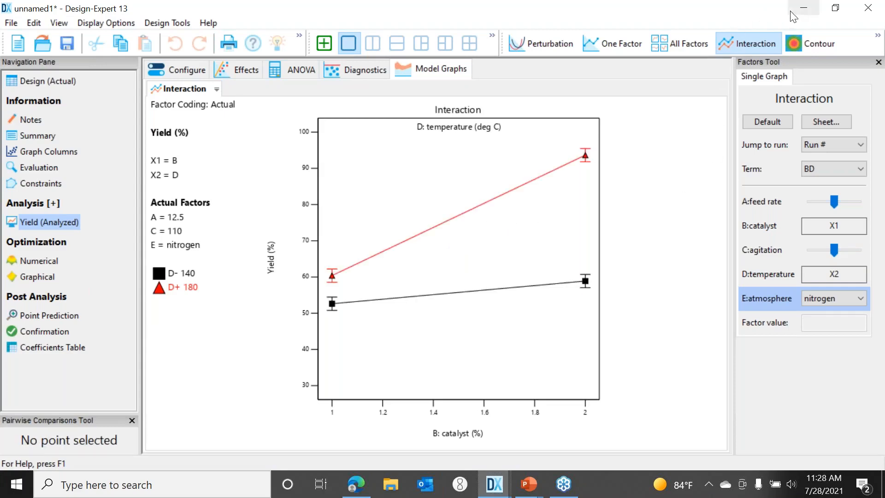
# Close the unnamed reactor design without saving and advance the slide show to the Factorial Design Summary slide.
pyautogui.click(866, 10)
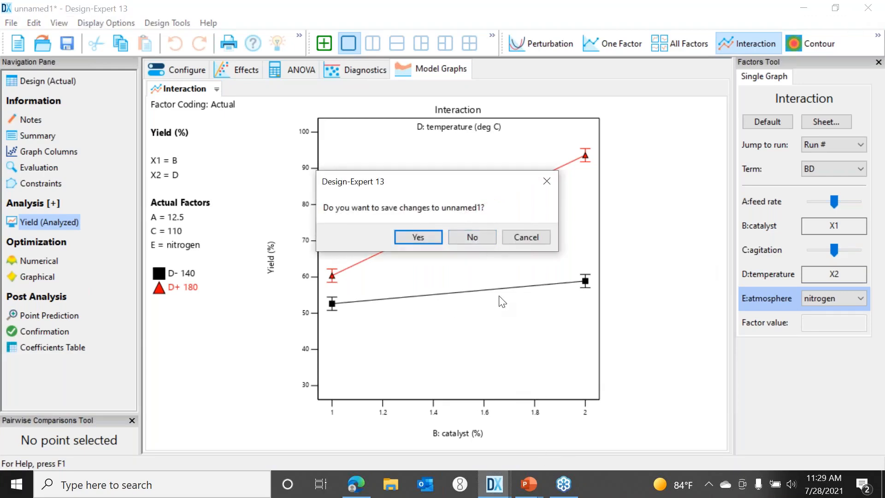
pyautogui.click(477, 234)
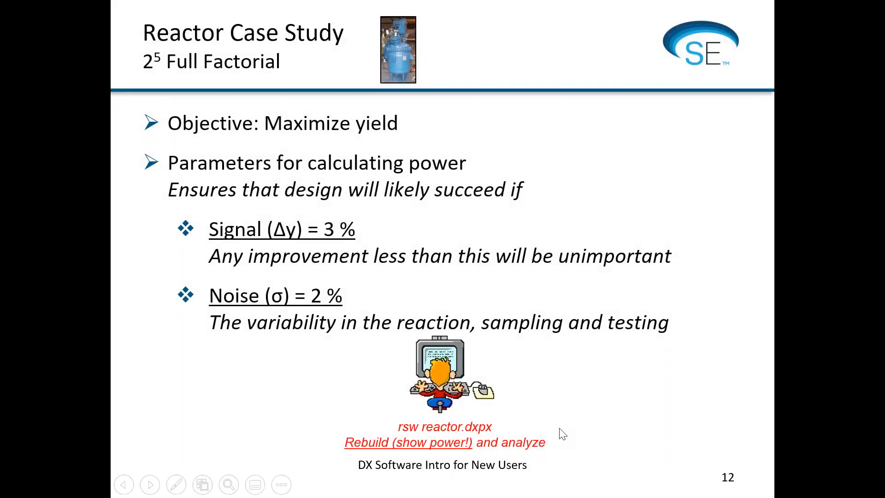
pyautogui.click(600, 379)
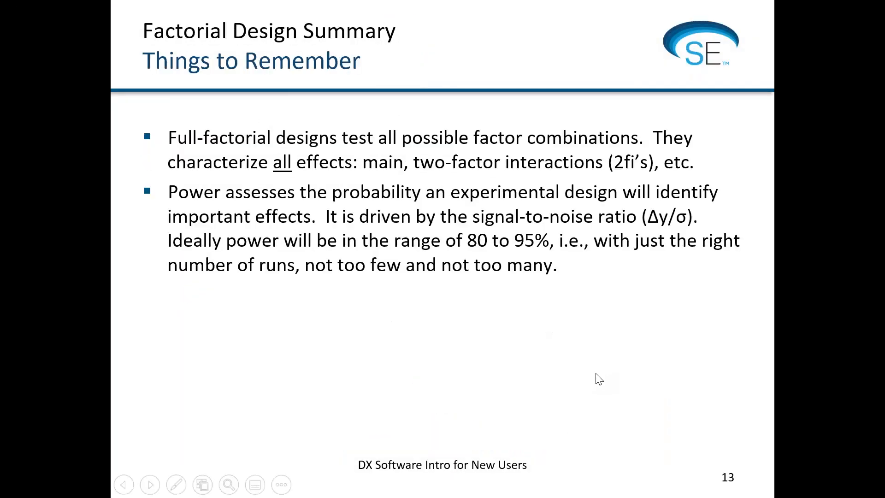
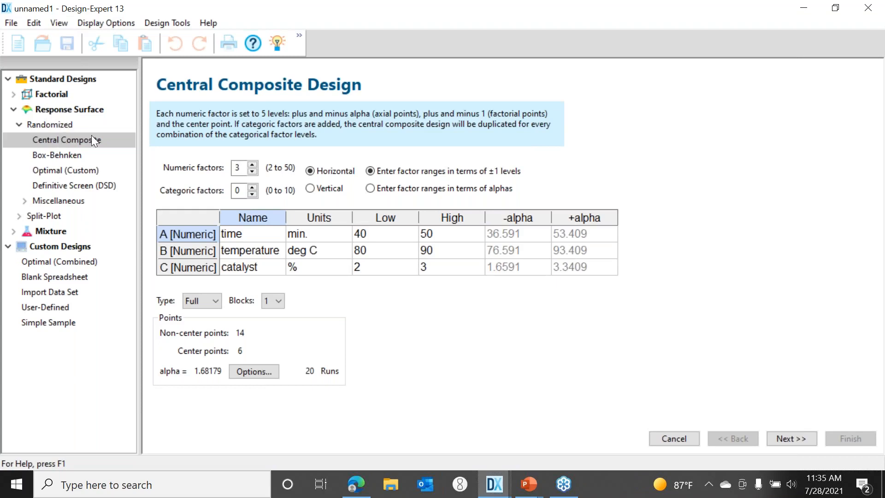
# Choose a randomized Central Composite design and check the names, units and low/high levels of time, temperature and catalyst.
pyautogui.click(109, 137)
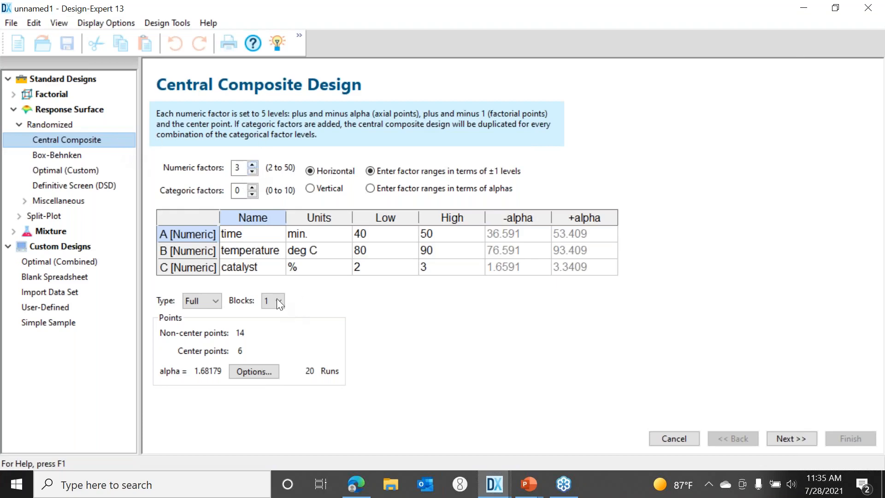
pyautogui.click(252, 234)
pyautogui.click(255, 253)
pyautogui.click(258, 267)
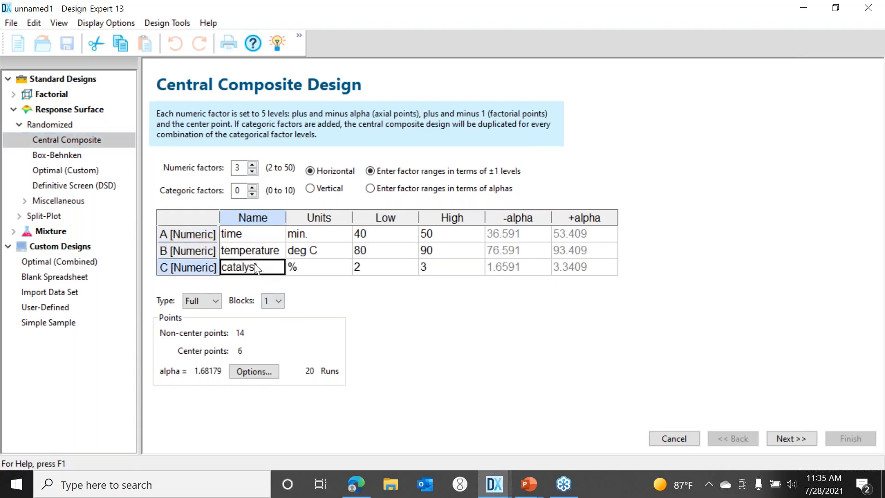
pyautogui.click(330, 234)
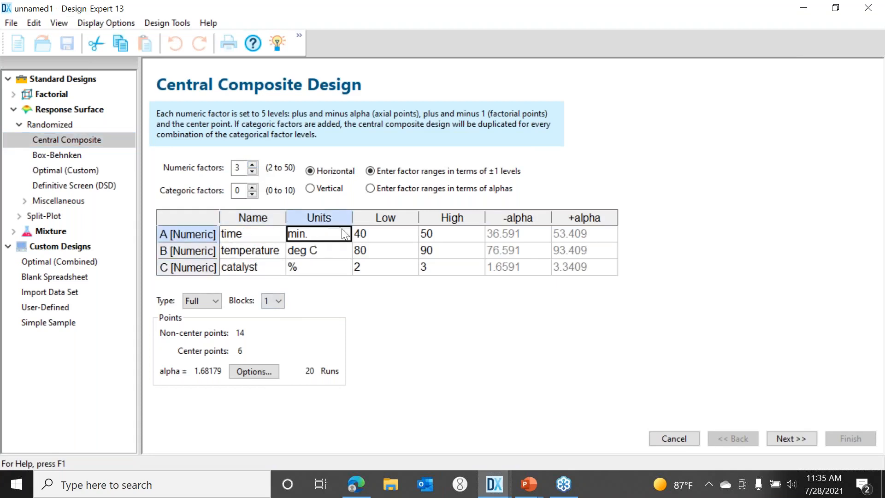
pyautogui.click(377, 241)
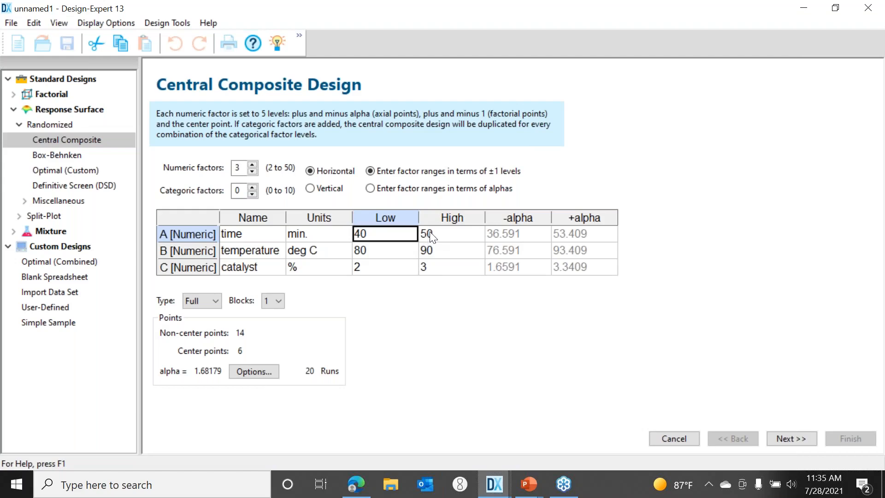
pyautogui.click(430, 235)
pyautogui.click(385, 255)
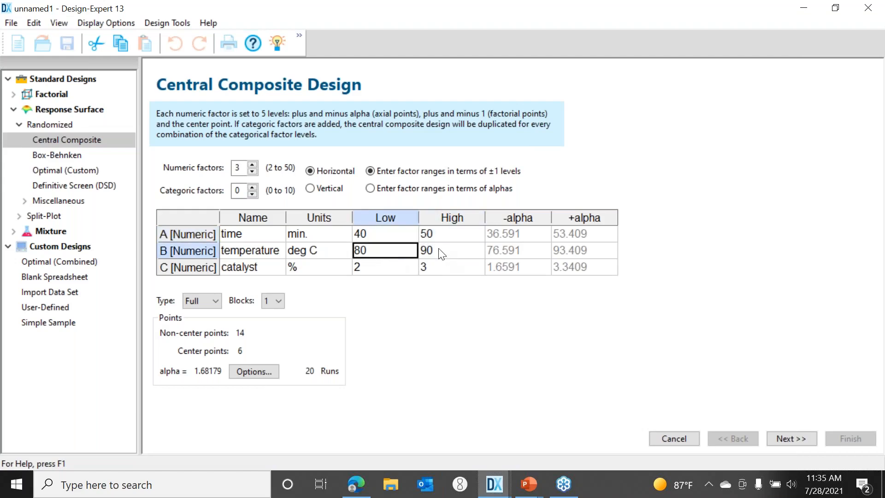
pyautogui.click(440, 254)
pyautogui.click(386, 268)
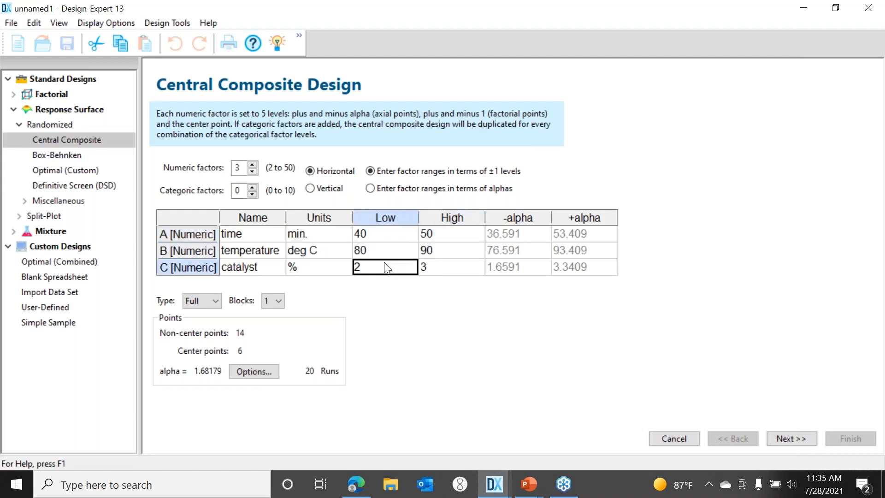
pyautogui.click(428, 269)
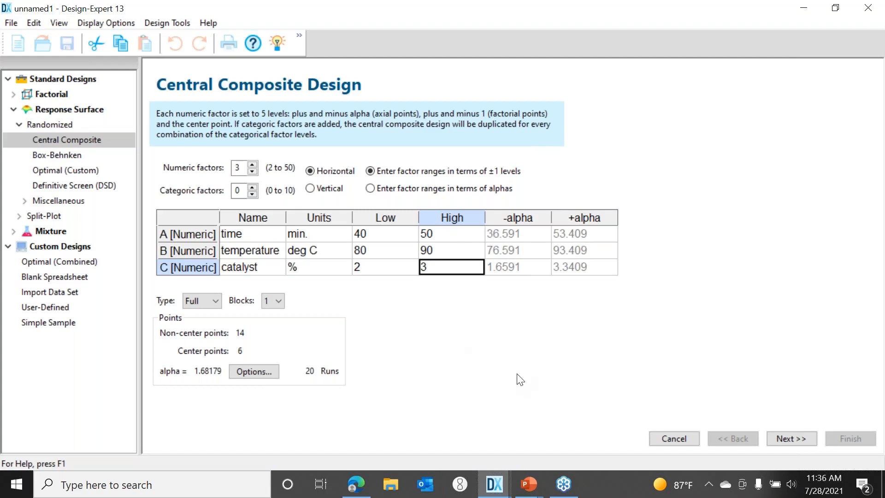
# Accept the rotatable alpha and 6 center points, and finish the central composite design with responses Conversion (%) and Activity.
pyautogui.click(253, 371)
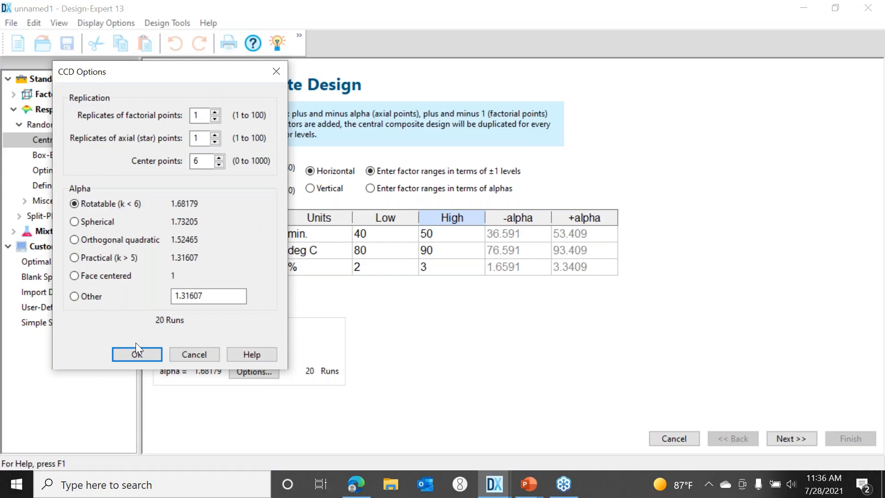
pyautogui.click(138, 354)
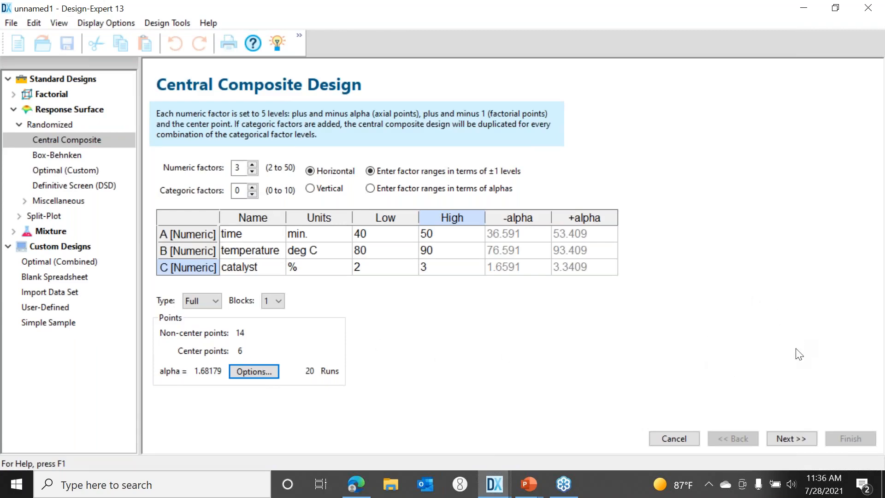
pyautogui.click(801, 439)
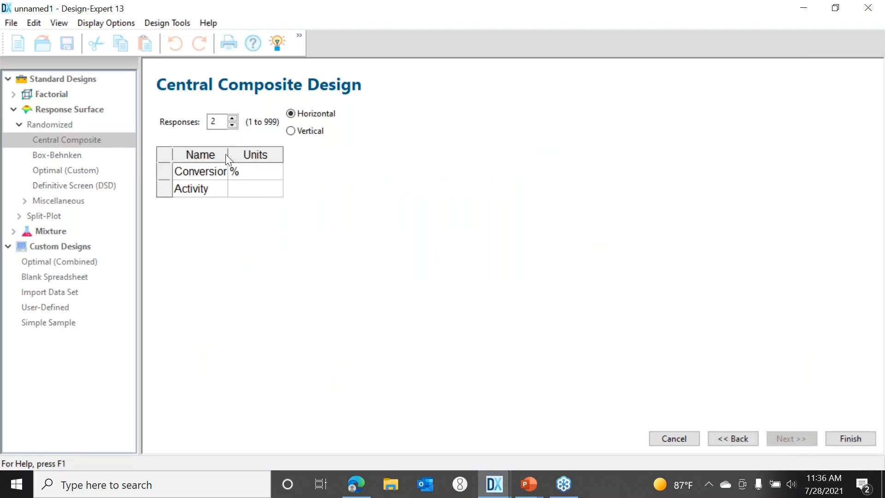
pyautogui.moveTo(228, 154); pyautogui.dragTo(276, 154)
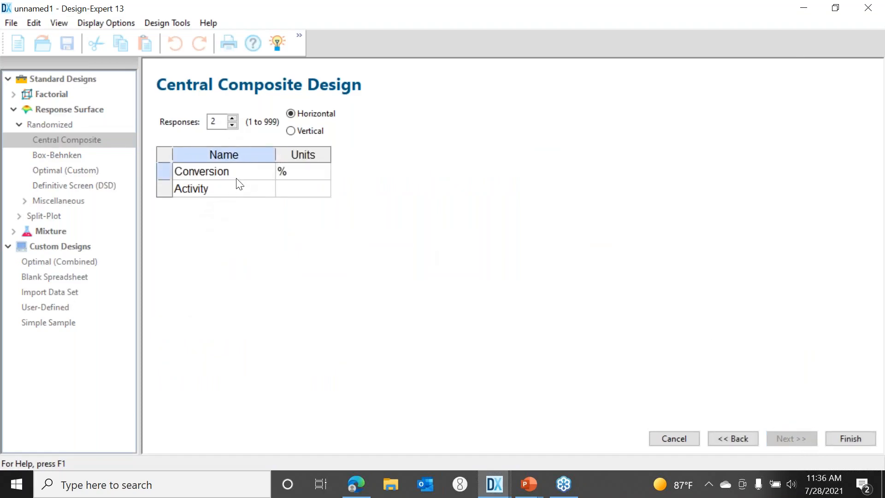
pyautogui.click(856, 439)
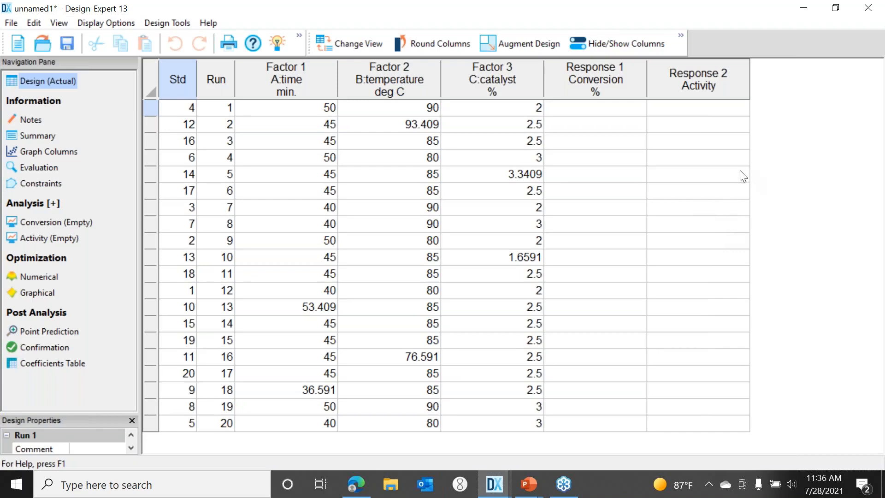
# Fill the Conversion and Activity responses by loading an existing simulation file.
pyautogui.rightClick(610, 86)
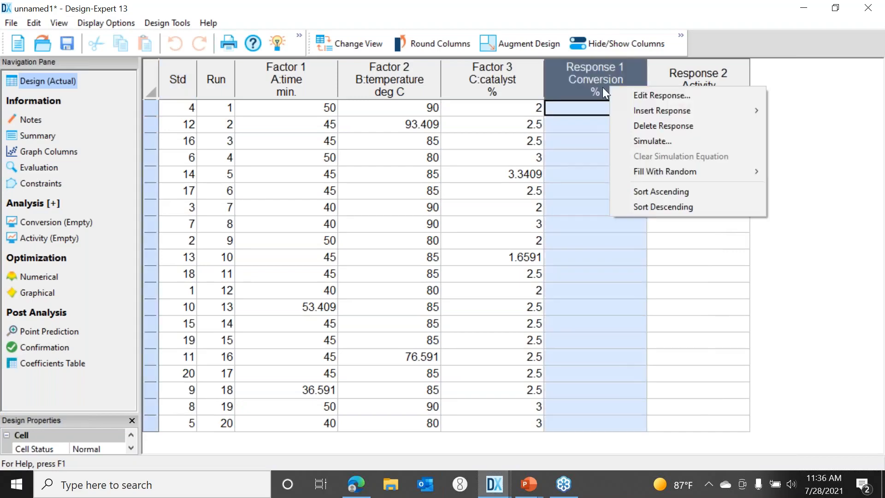
pyautogui.click(665, 141)
pyautogui.click(607, 399)
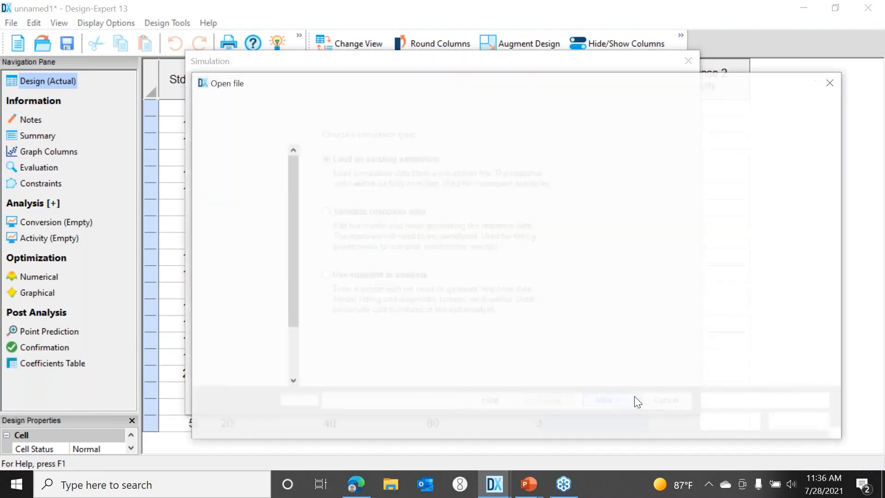
pyautogui.doubleClick(379, 244)
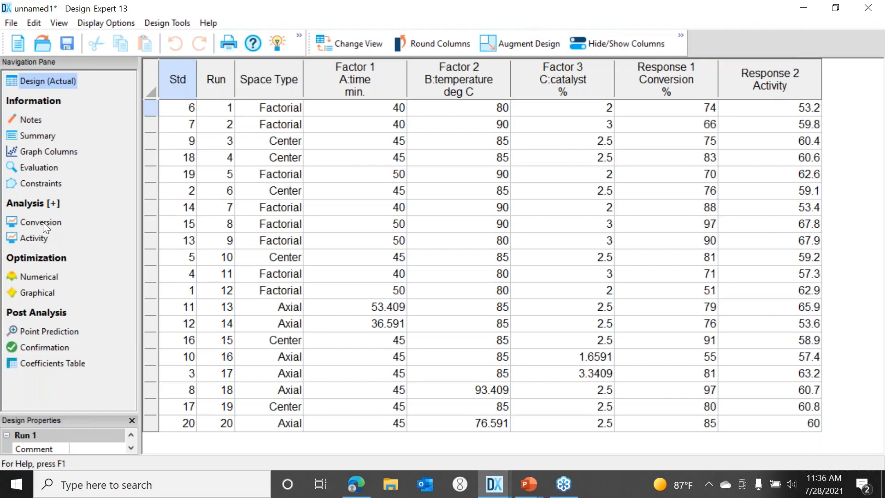
# Start the Conversion analysis with no transform, and review the widened Fit Summary and the quadratic model's term list.
pyautogui.click(43, 223)
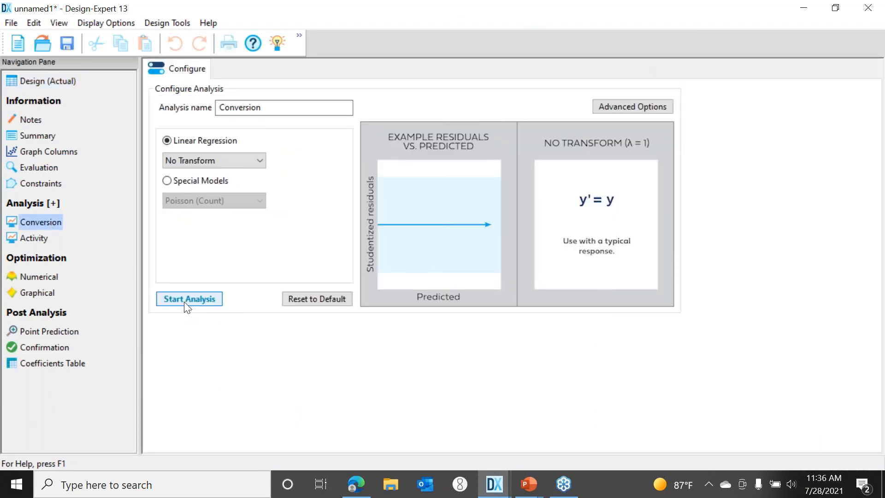
pyautogui.click(184, 300)
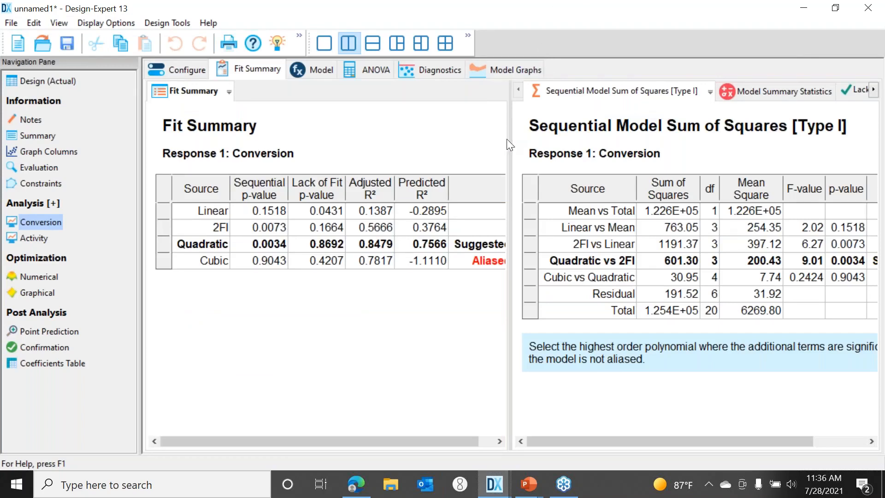
pyautogui.moveTo(508, 141); pyautogui.dragTo(529, 143)
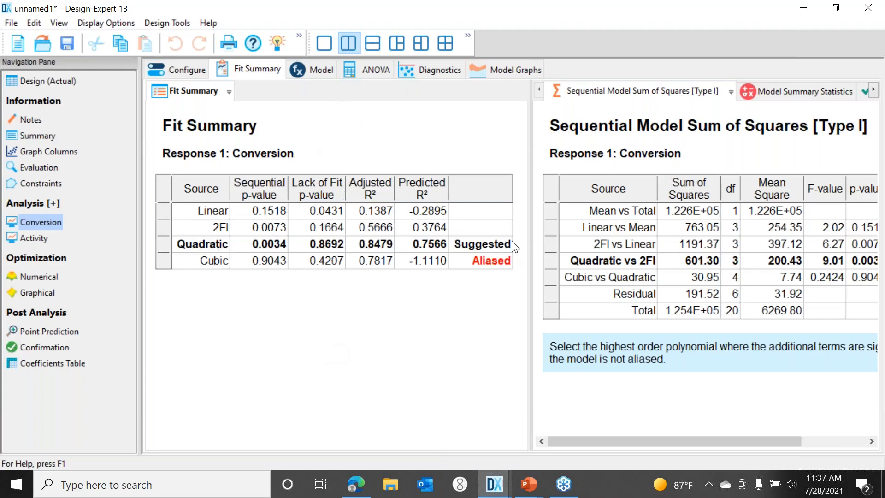
pyautogui.click(310, 72)
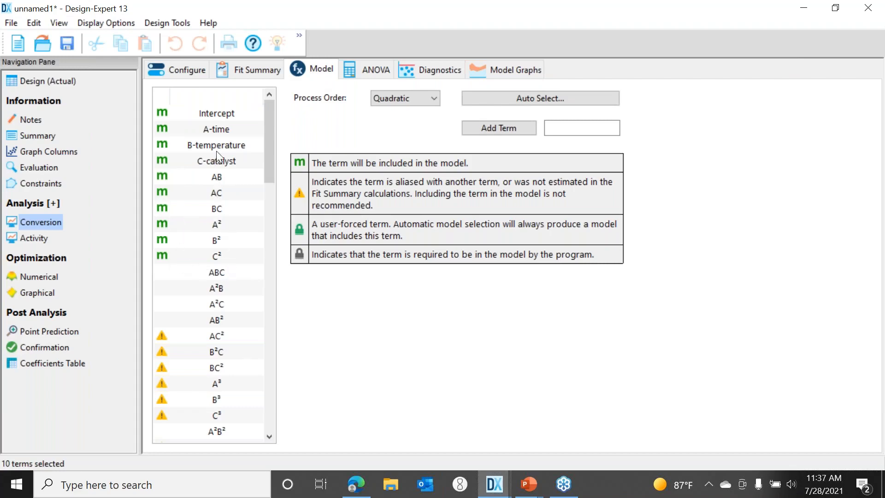
# Generate the ANOVA for the quadratic Conversion model and review the term significance, lack of fit and fit statistics.
pyautogui.click(376, 69)
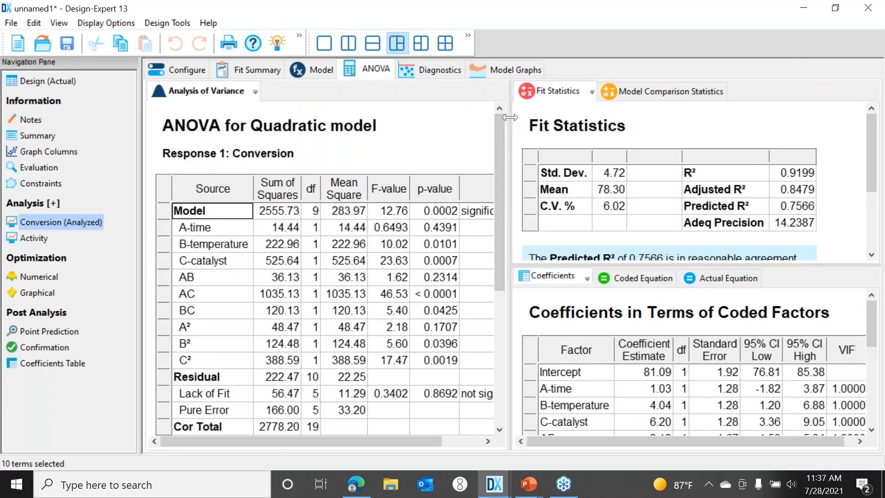
pyautogui.moveTo(516, 122); pyautogui.dragTo(566, 147)
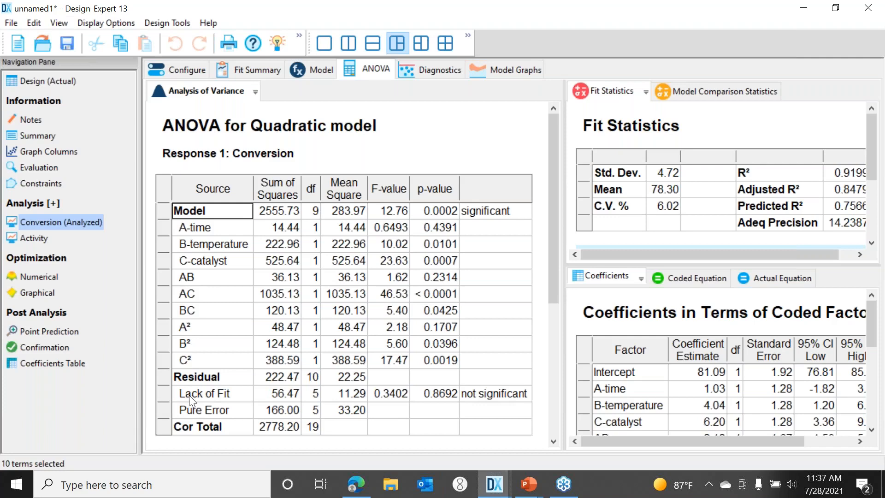
pyautogui.click(485, 392)
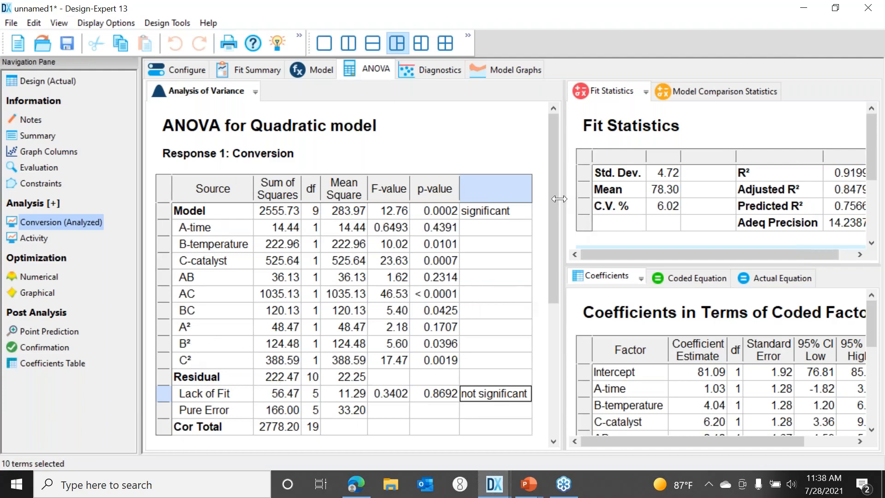
pyautogui.moveTo(563, 198); pyautogui.dragTo(475, 199)
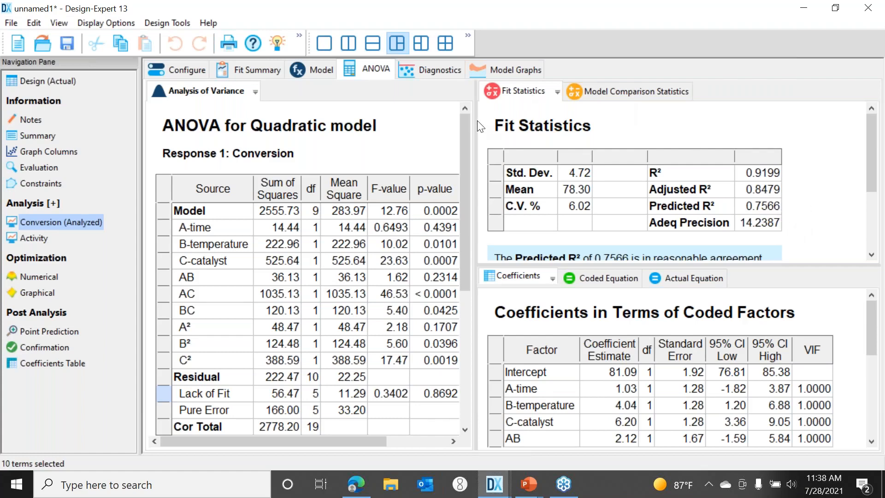
pyautogui.moveTo(477, 120); pyautogui.dragTo(518, 120)
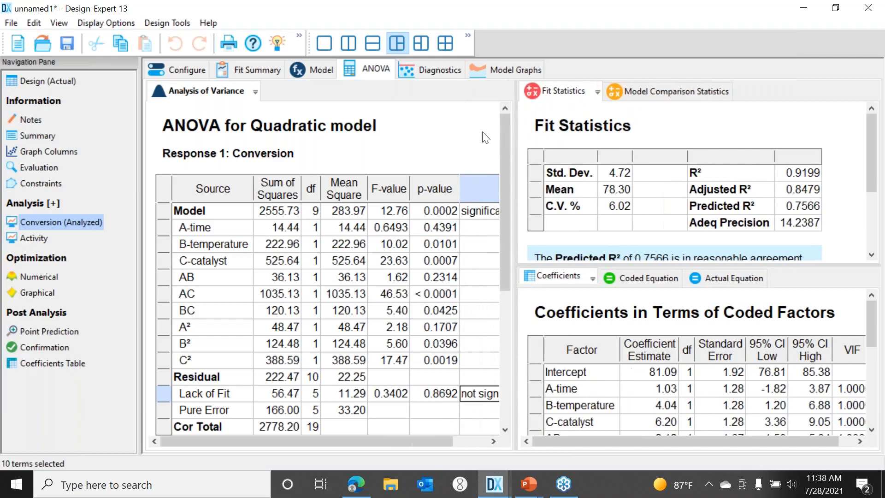
# Examine the Conversion diagnostics, highlighting the outlying run and viewing the residuals, predicted vs. actual, Cook's distance and DFFITS plots enlarged.
pyautogui.click(433, 68)
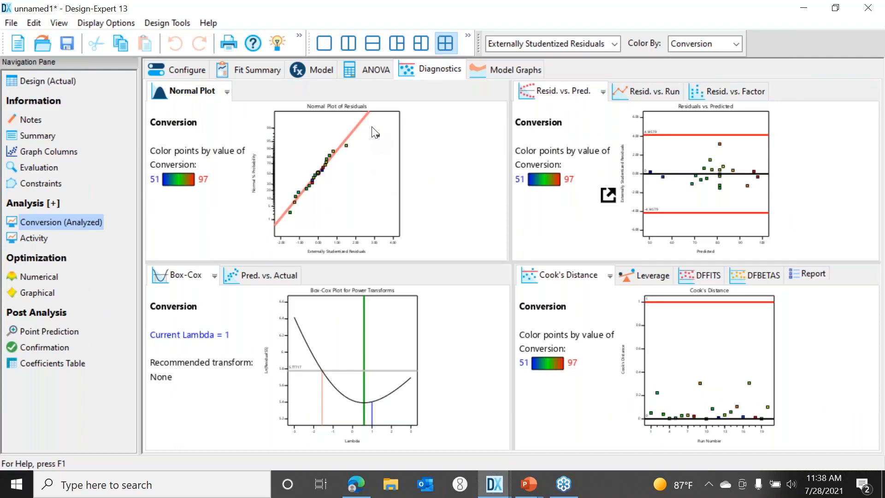
pyautogui.moveTo(371, 126); pyautogui.dragTo(391, 157)
pyautogui.click(798, 183)
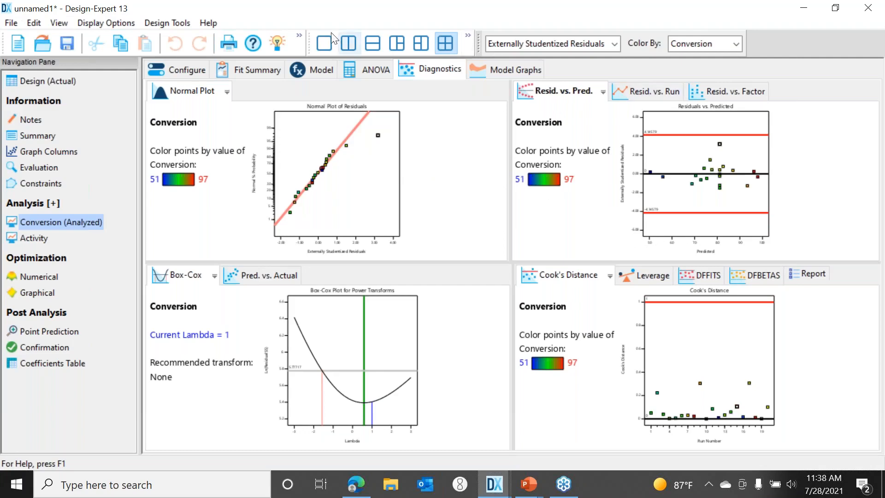
pyautogui.click(323, 44)
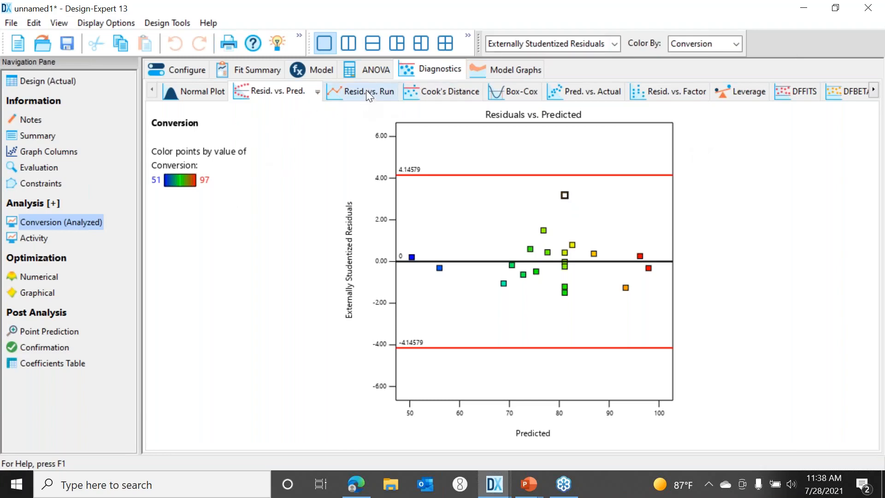
pyautogui.click(597, 92)
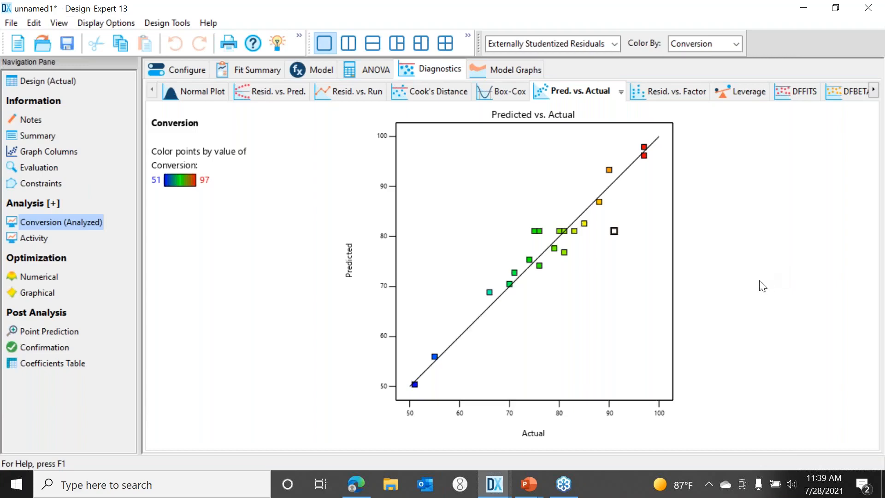
pyautogui.click(441, 91)
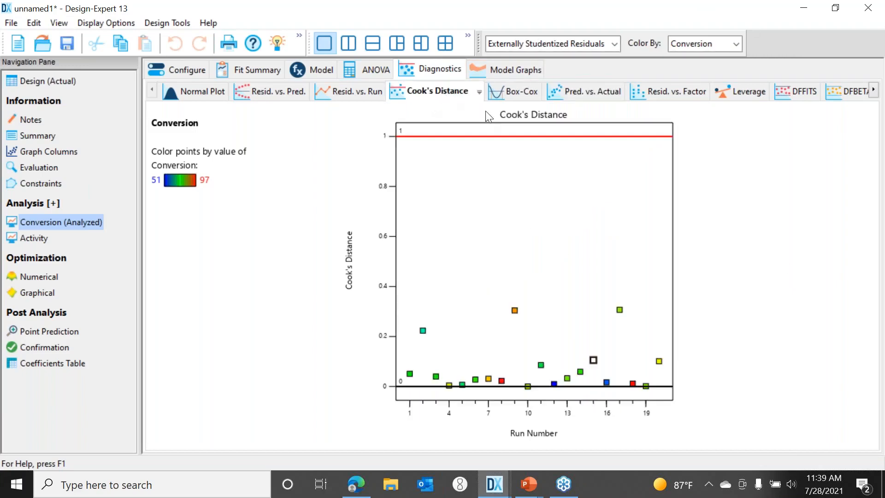
pyautogui.click(593, 360)
pyautogui.click(809, 90)
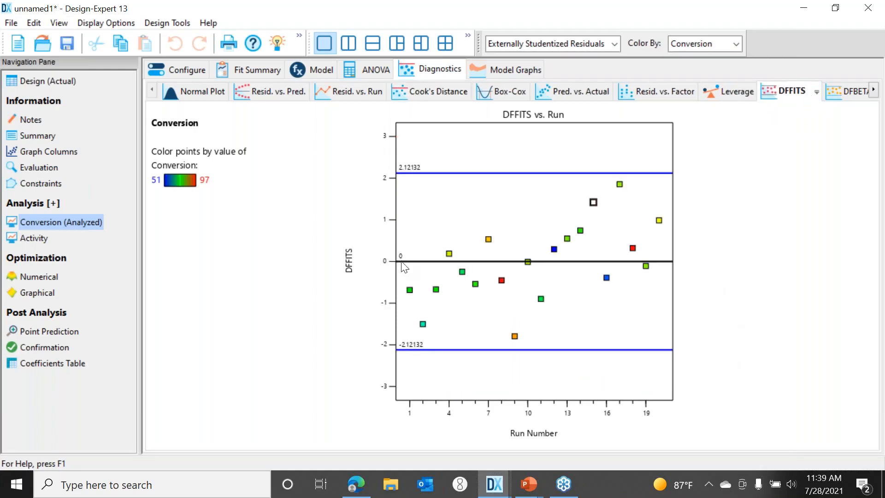
pyautogui.click(593, 203)
# Analyze the Activity response with no transform and the linear model, and generate its ANOVA.
pyautogui.click(29, 236)
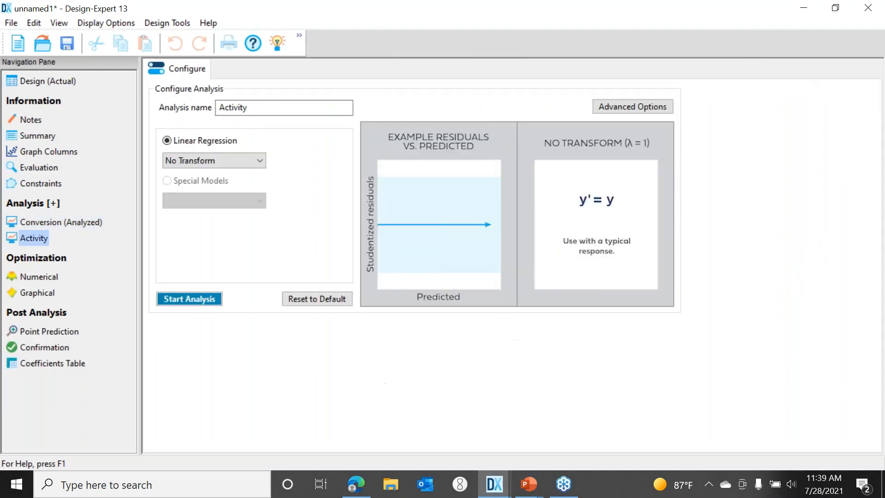
pyautogui.click(190, 298)
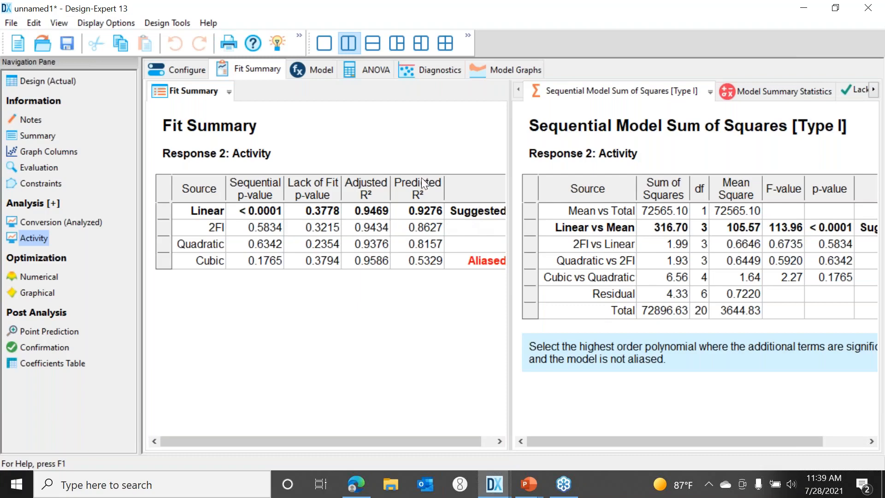
pyautogui.click(316, 72)
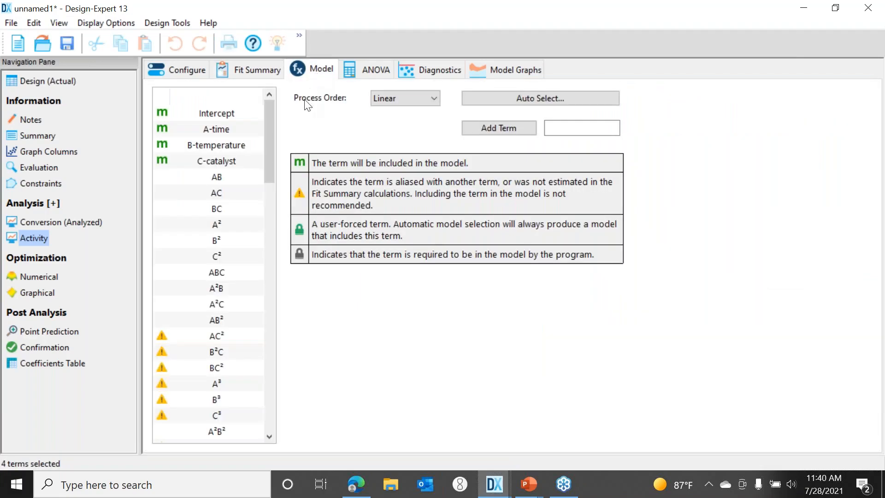
pyautogui.click(375, 71)
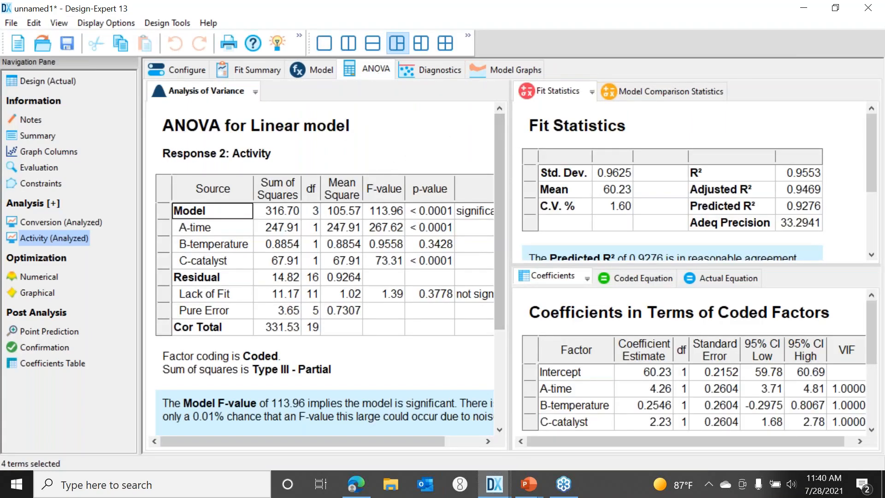
# Review the linear Activity model's ANOVA for model significance, lack of fit and the B-temperature term, along with the fit statistics.
pyautogui.moveTo(510, 141); pyautogui.dragTo(576, 141)
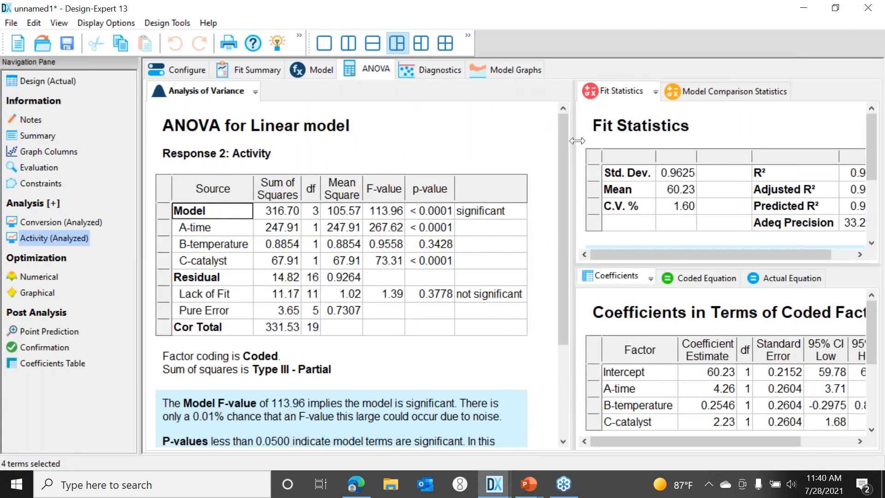
pyautogui.click(486, 214)
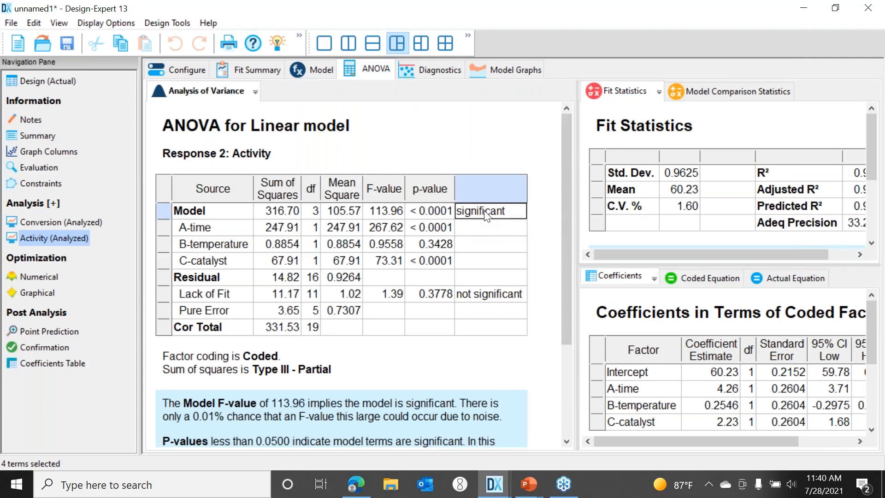
pyautogui.click(474, 296)
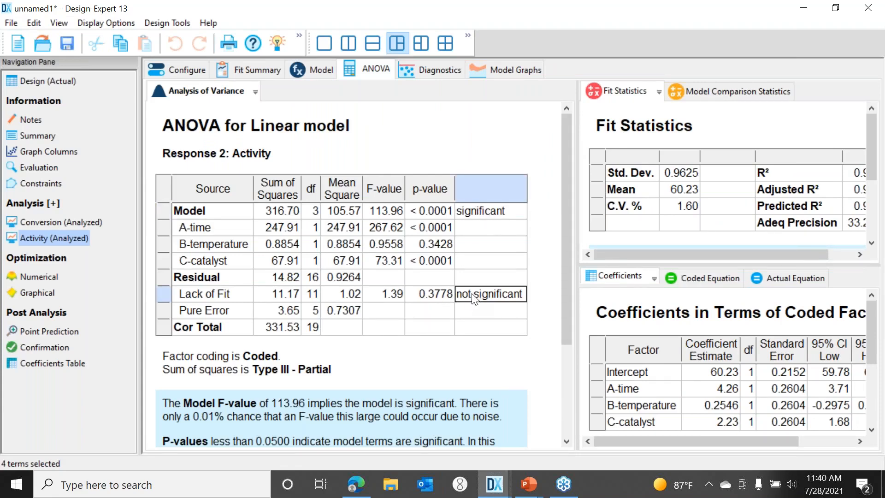
pyautogui.click(168, 245)
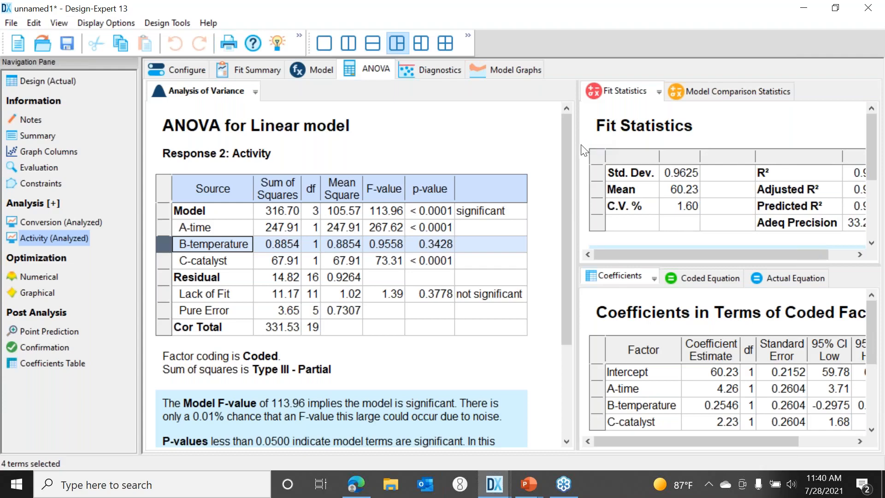
pyautogui.moveTo(576, 148); pyautogui.dragTo(503, 148)
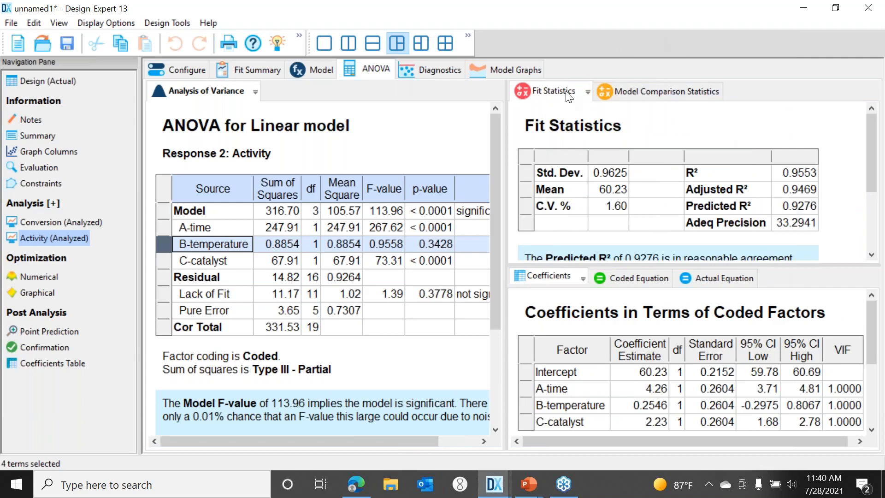
pyautogui.moveTo(505, 107); pyautogui.dragTo(567, 107)
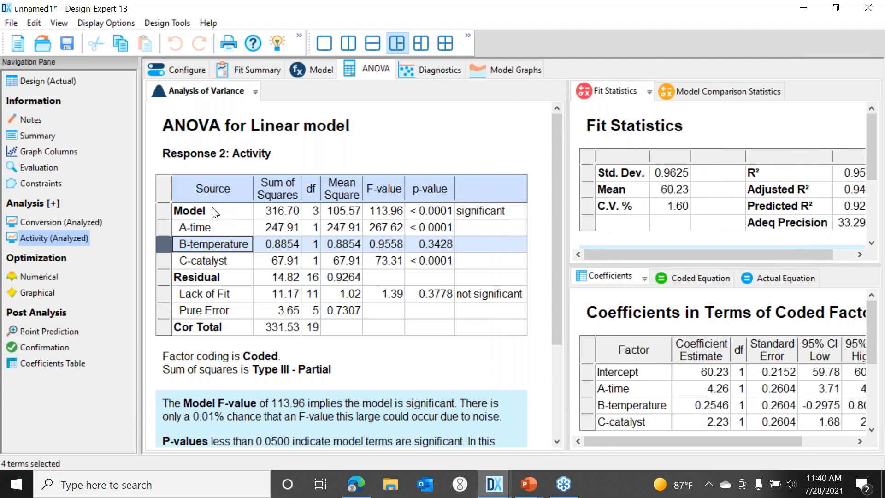
# Remove the B-temperature term from the Activity model, and check the reduced model's ANOVA, fit statistics and diagnostic plots.
pyautogui.click(328, 68)
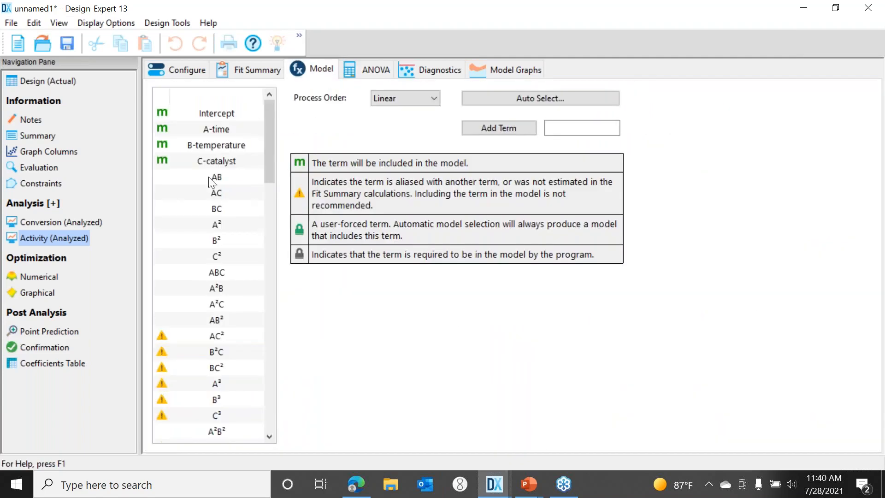
pyautogui.click(223, 145)
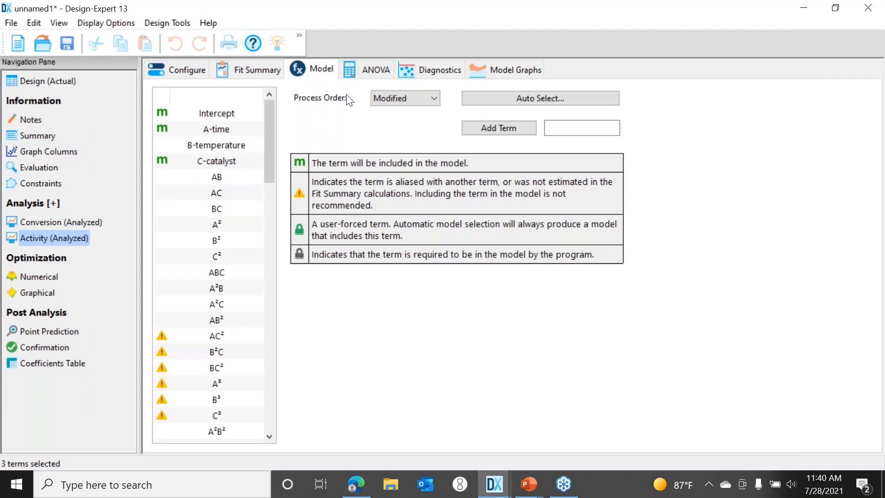
pyautogui.click(367, 70)
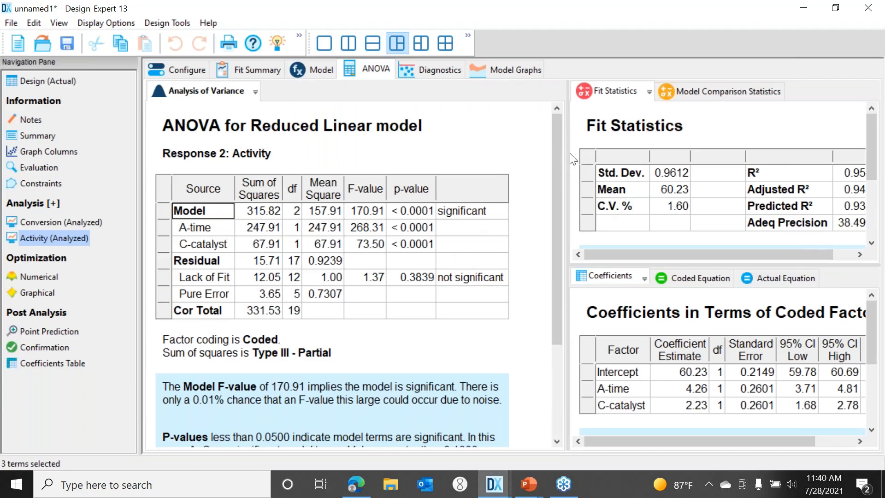
pyautogui.moveTo(569, 156); pyautogui.dragTo(519, 157)
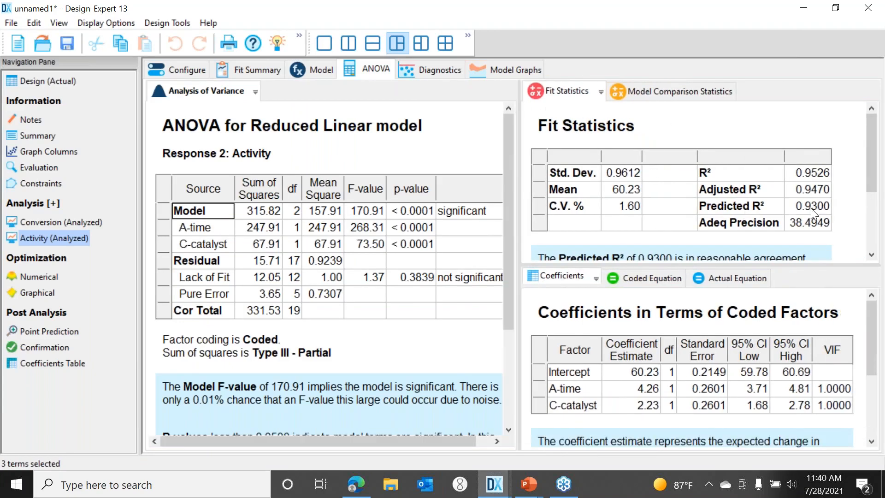
pyautogui.moveTo(516, 118); pyautogui.dragTo(538, 121)
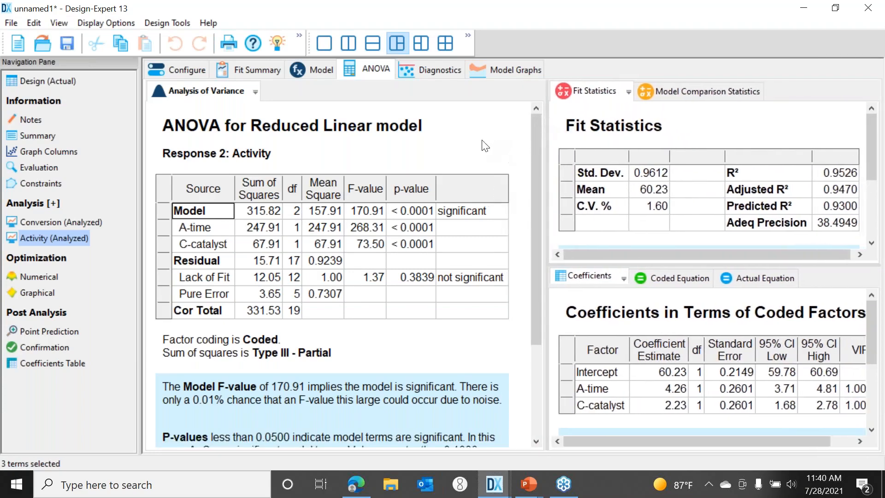
pyautogui.click(422, 70)
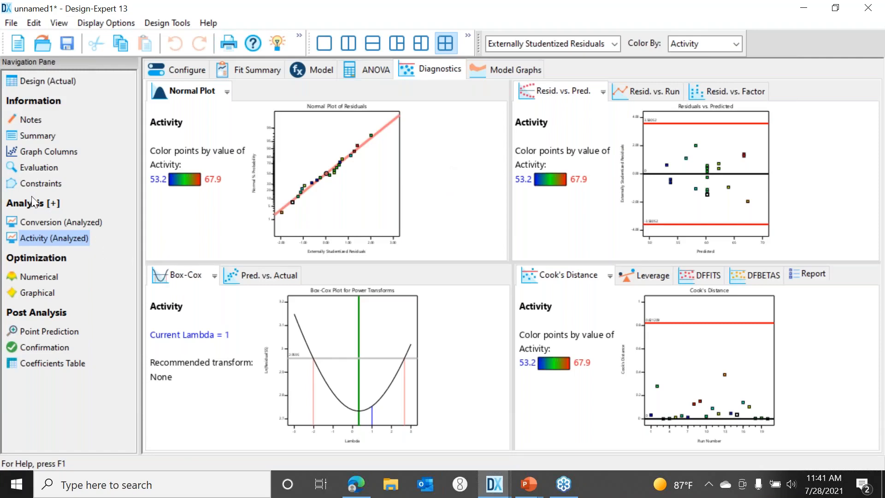
# In the numerical optimization, set the Conversion goal to maximize with a lower limit of 80 and an upper limit of 100.
pyautogui.click(45, 279)
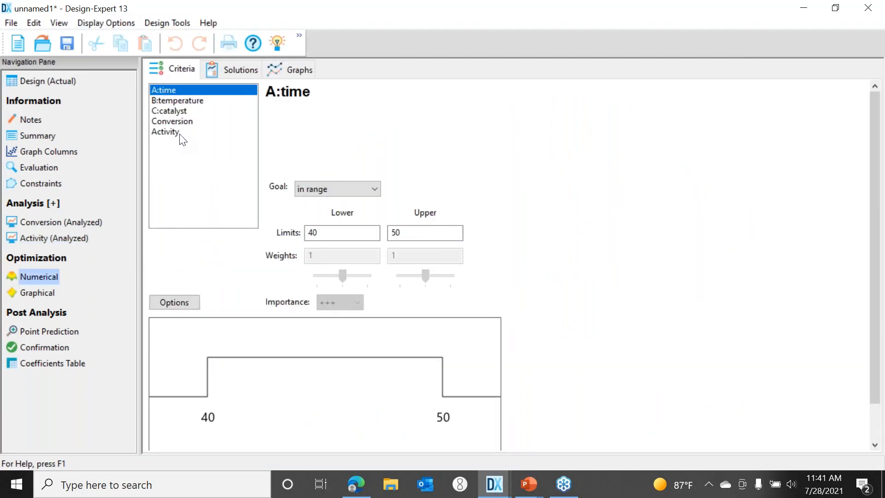
pyautogui.click(183, 120)
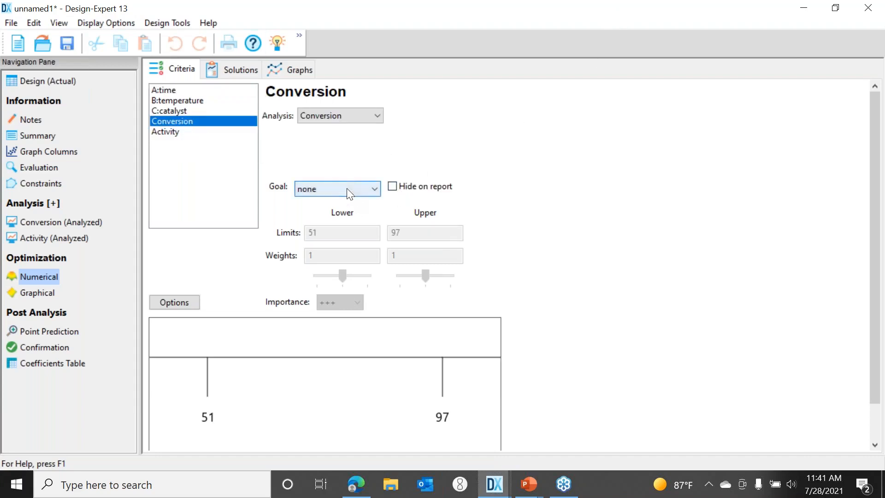
pyautogui.click(375, 190)
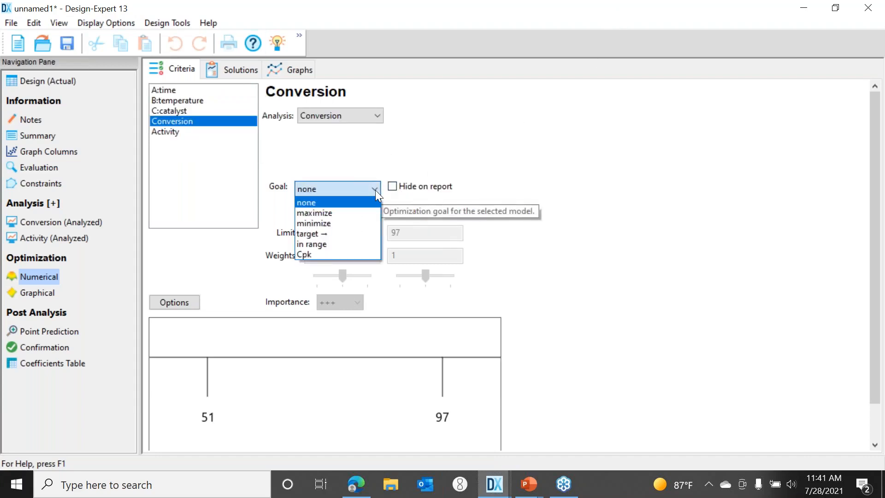
pyautogui.click(367, 213)
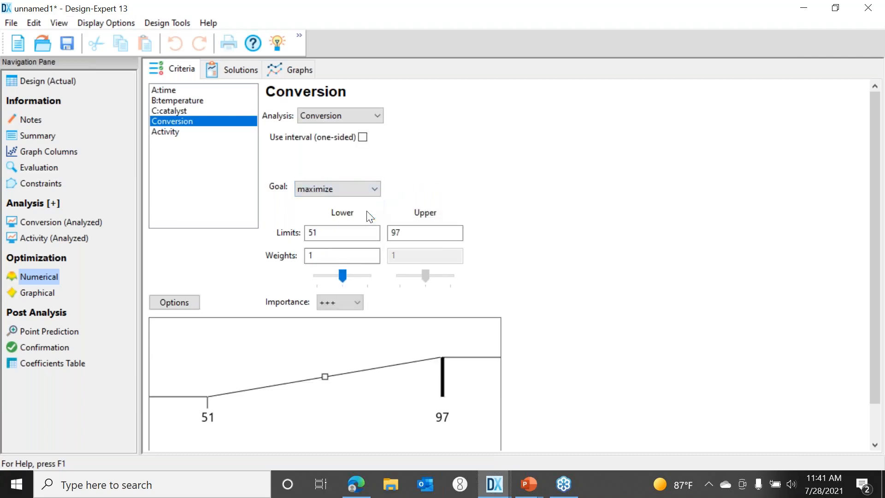
pyautogui.doubleClick(351, 234)
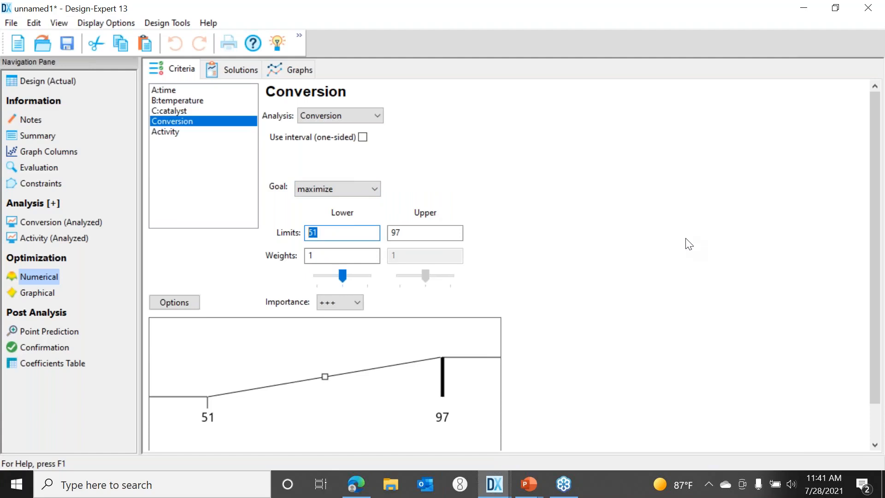
pyautogui.write('80')
pyautogui.press('Tab')
pyautogui.write('100')
pyautogui.press('Tab')
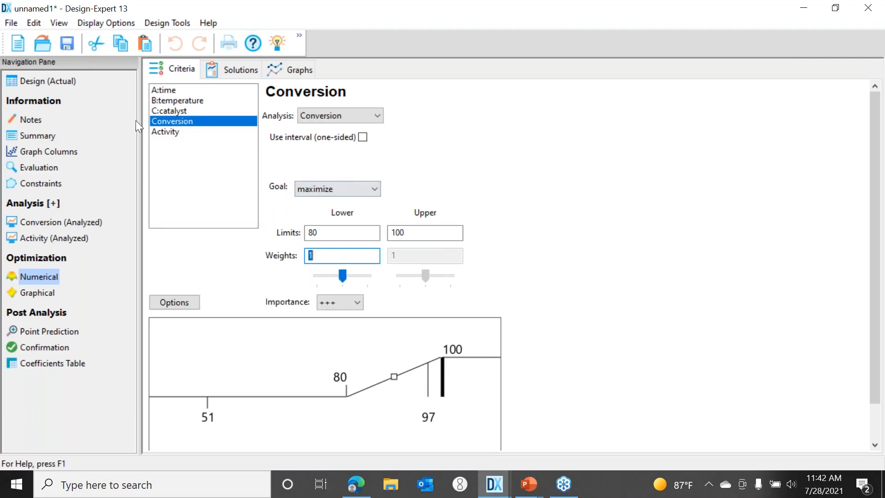
# Set the Activity optimization goal to a target of 63 with a lower limit of 60 and an upper limit of 66.
pyautogui.click(176, 131)
pyautogui.click(374, 189)
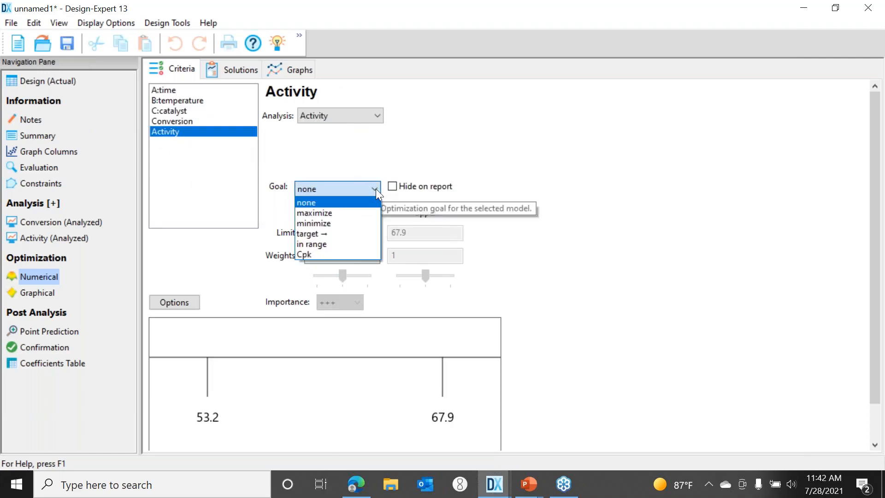
pyautogui.click(338, 238)
pyautogui.doubleClick(438, 190)
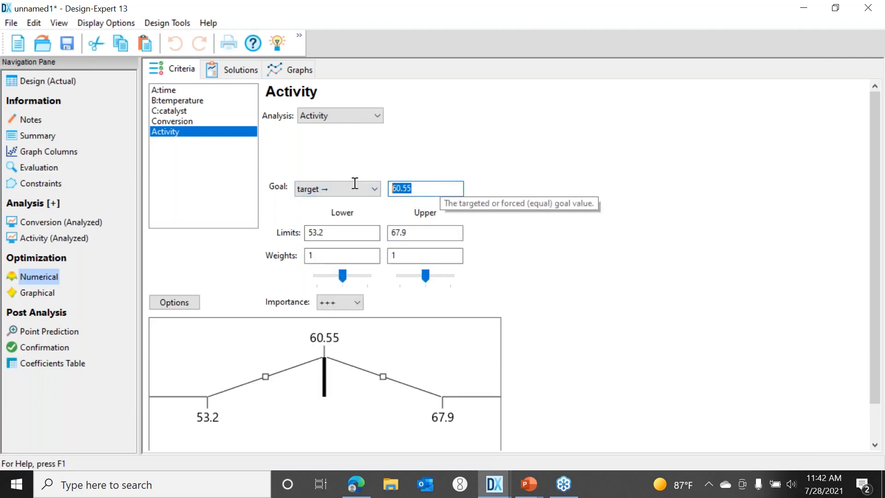
pyautogui.write('63')
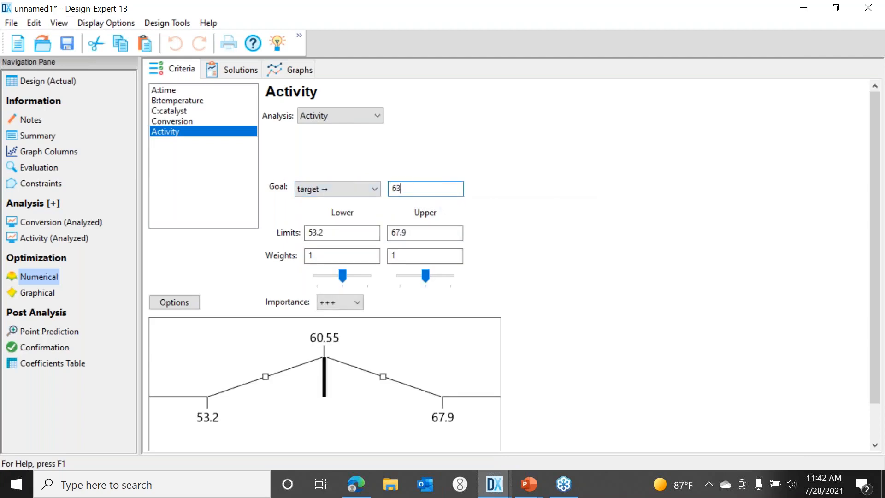
pyautogui.press('Tab')
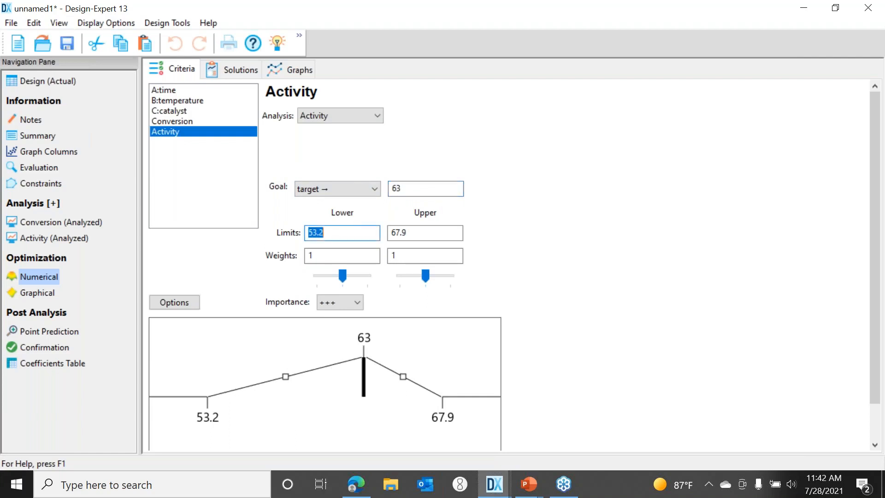
pyautogui.write('60')
pyautogui.press('Tab')
pyautogui.write('66')
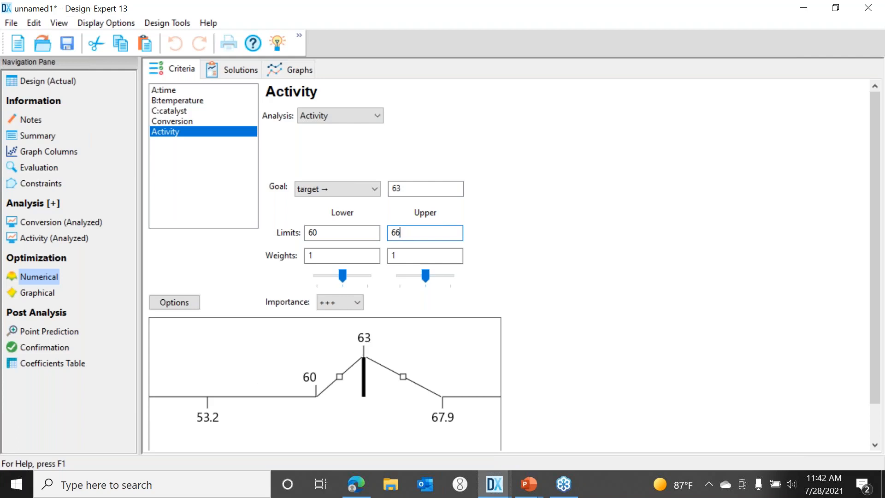
pyautogui.press('Tab')
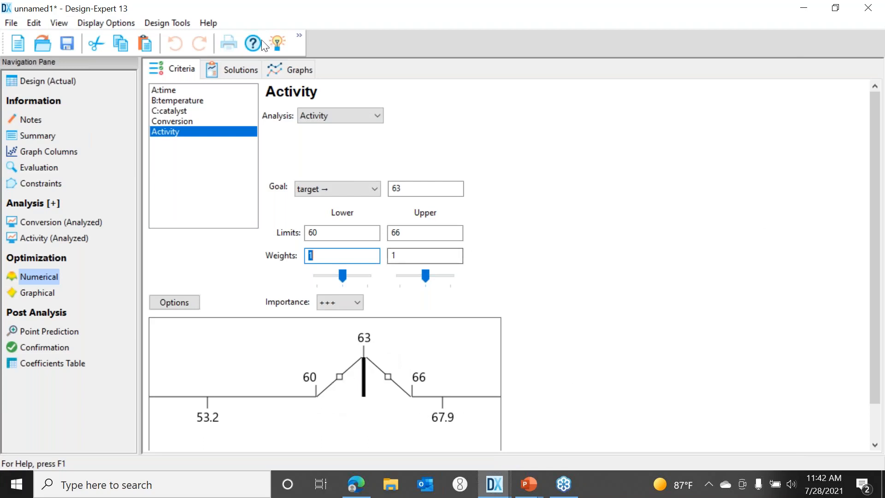
# Generate the numerical optimization solutions, and display the graphical optimization overlay plot for the AC term.
pyautogui.click(235, 69)
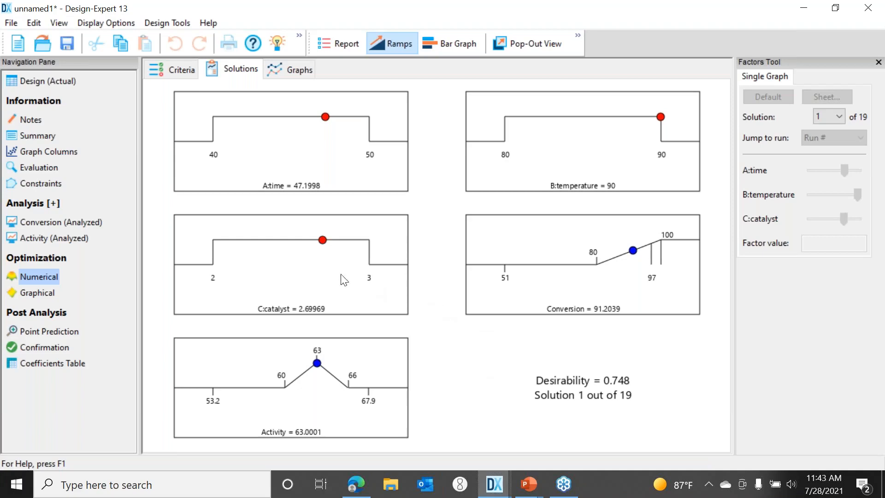
pyautogui.click(40, 295)
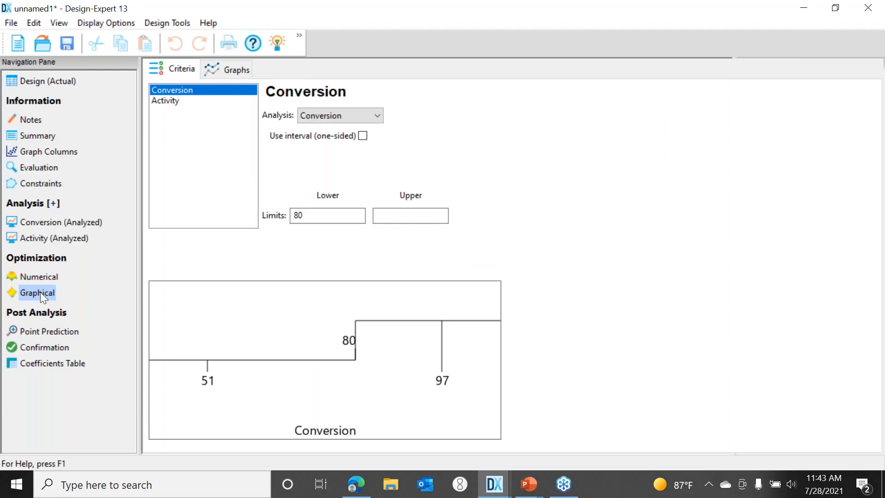
pyautogui.click(236, 70)
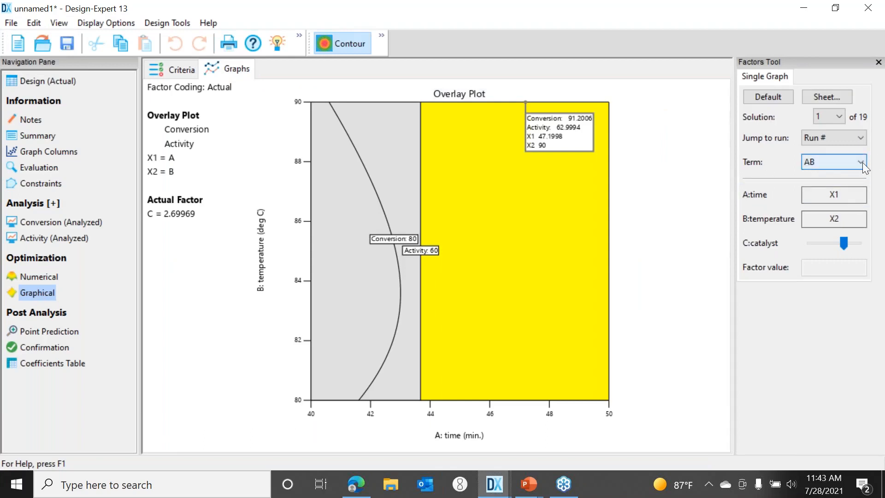
pyautogui.click(861, 162)
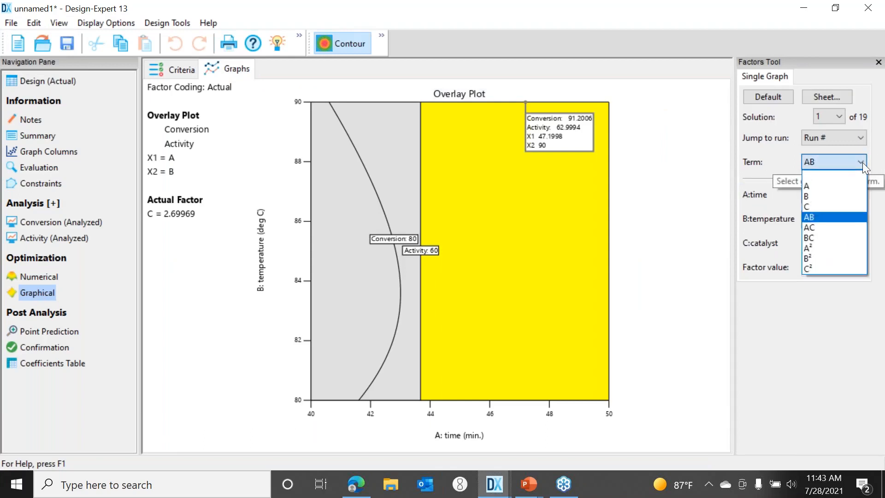
pyautogui.click(823, 228)
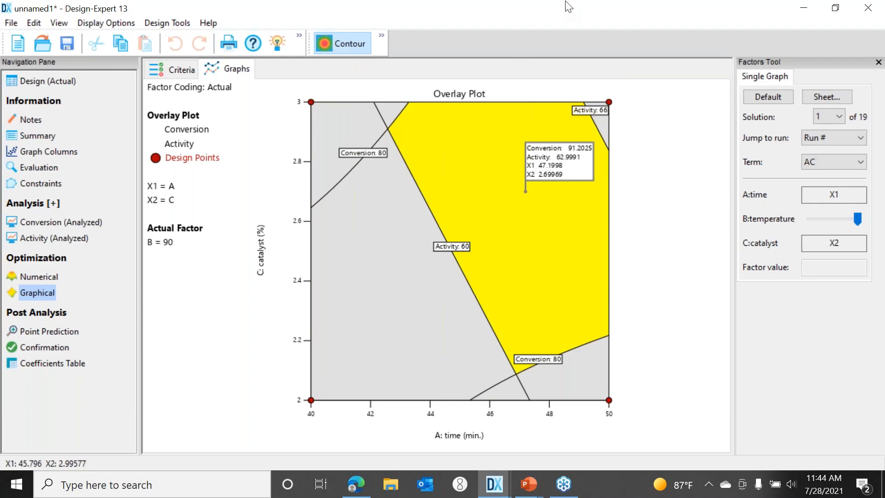
# Close the reaction design without saving its changes, and advance the slide show to the RSM design summary.
pyautogui.click(868, 7)
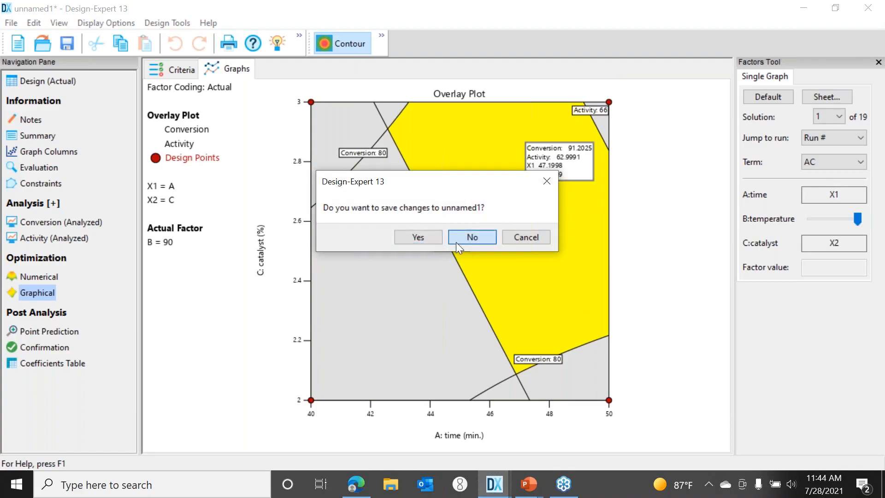
pyautogui.click(456, 241)
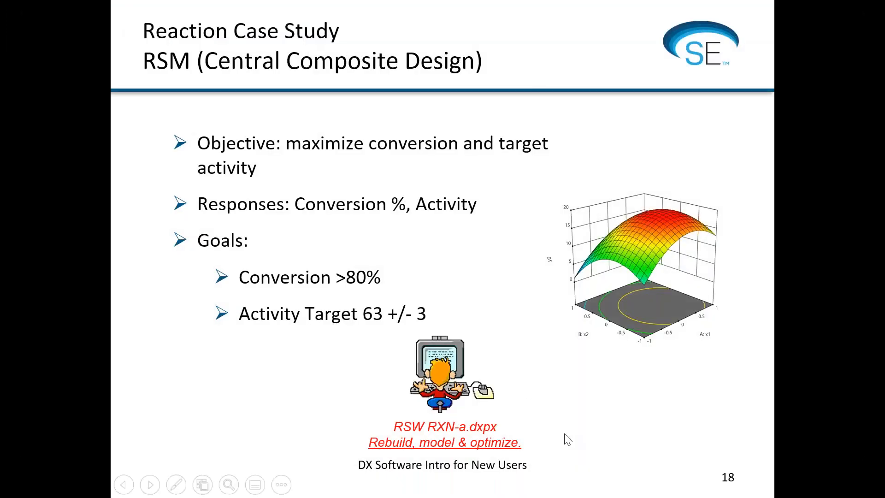
pyautogui.click(540, 456)
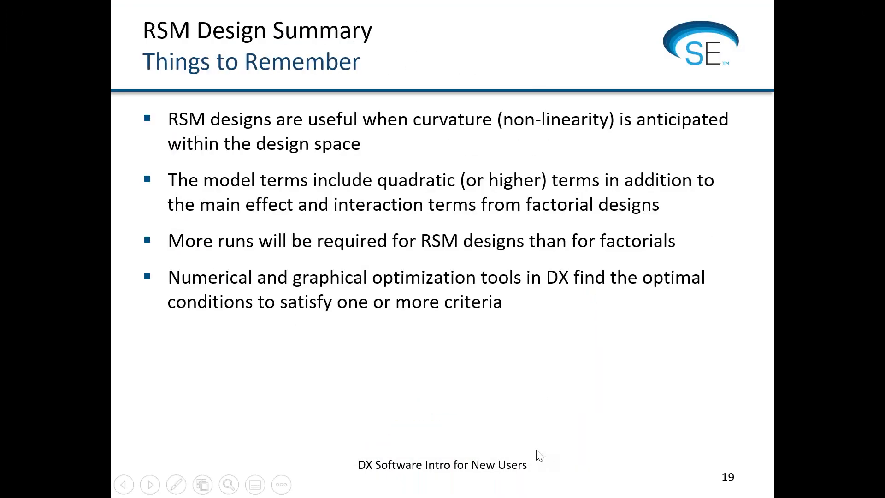
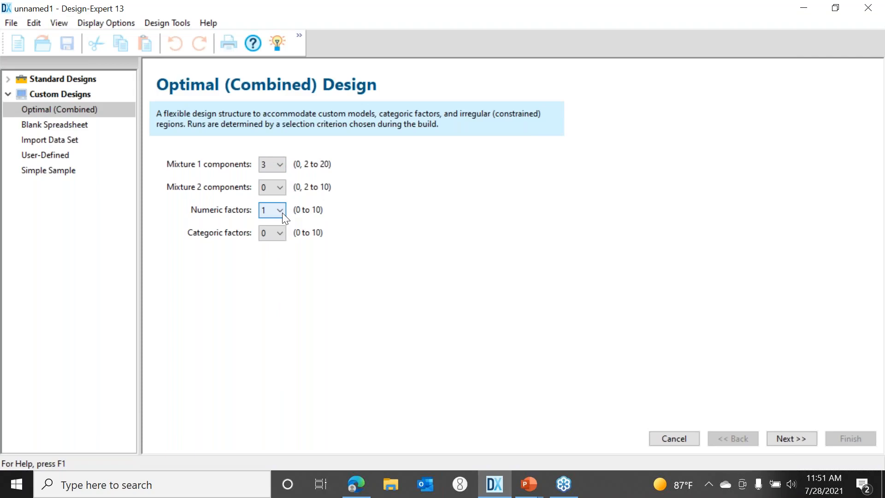
# Accept three mixture components totaling 31 w/v % (EA, MMA, TEC) and one continuous numeric factor, Coating, from 15 to 25 ml.
pyautogui.click(790, 437)
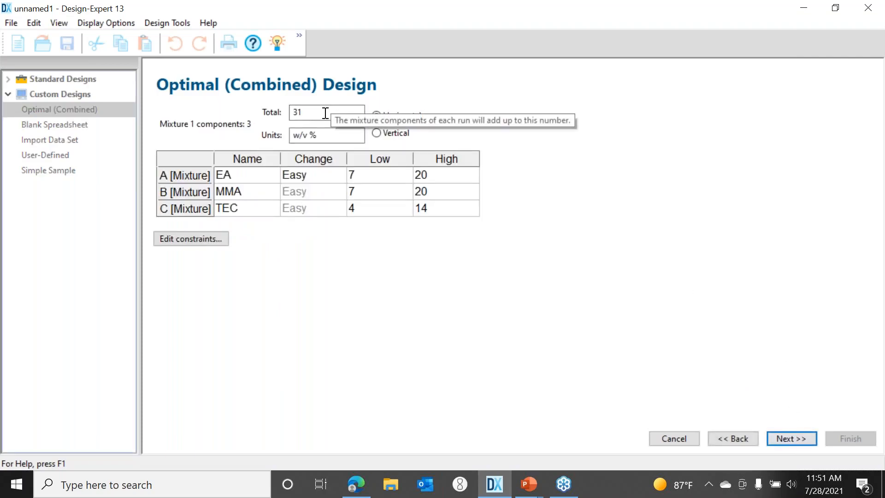
pyautogui.doubleClick(299, 112)
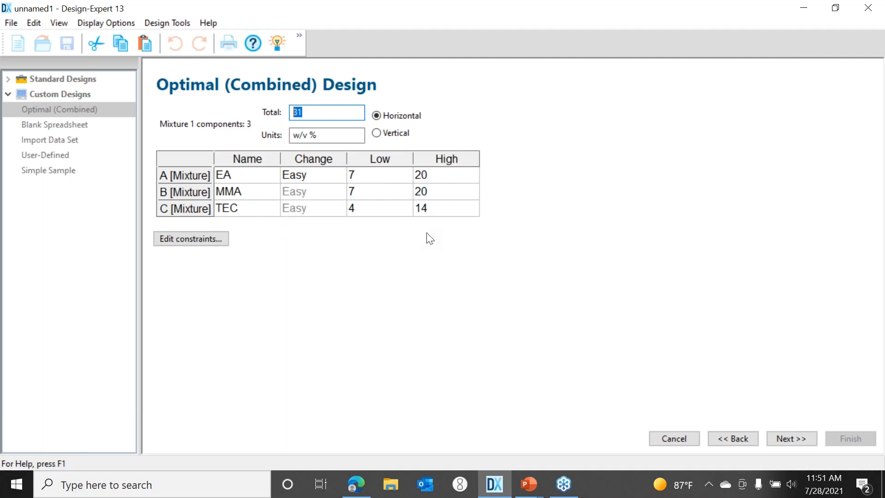
pyautogui.click(791, 437)
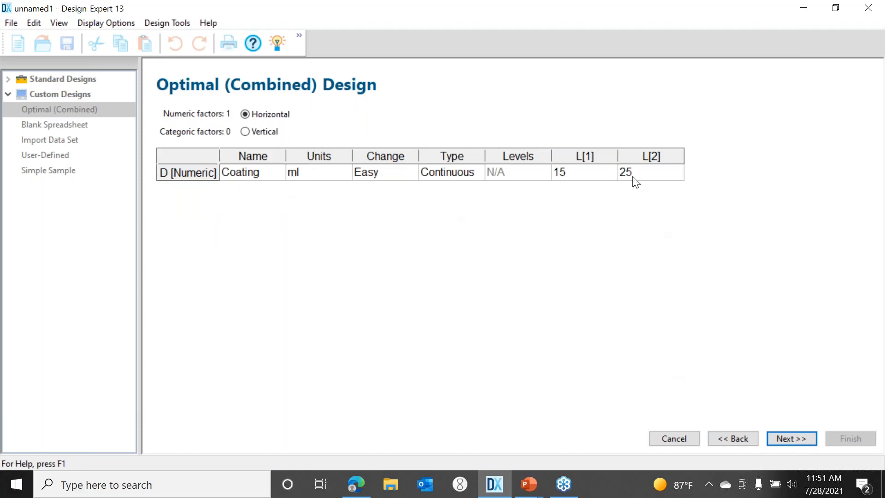
pyautogui.click(787, 438)
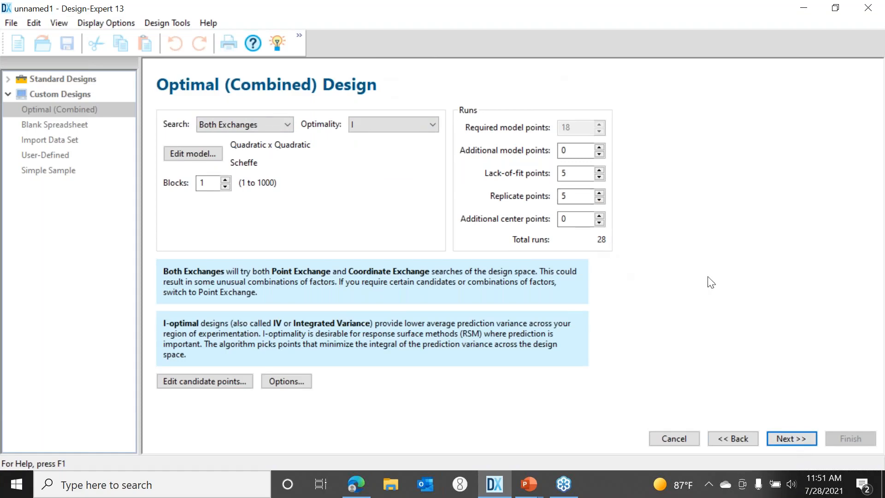
# Accept the I-optimal Quadratic x Quadratic run settings, and finish the design with the two Dissolve responses, widening their name column.
pyautogui.click(789, 440)
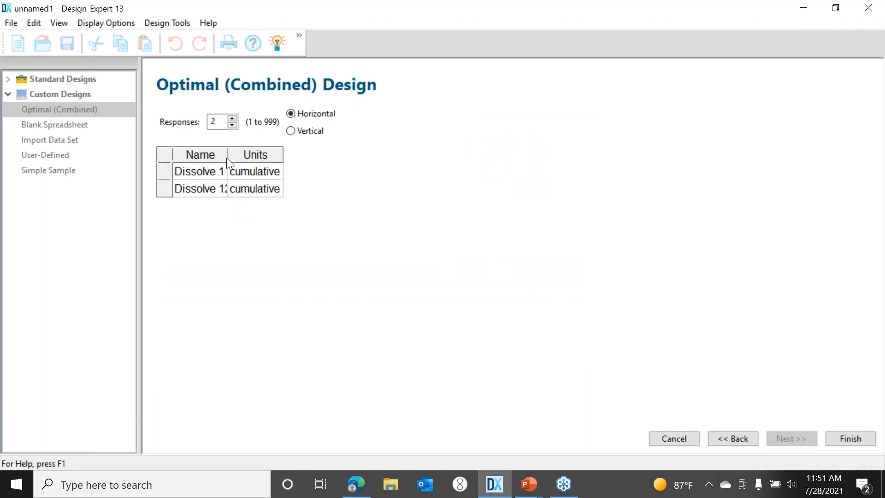
pyautogui.click(233, 155)
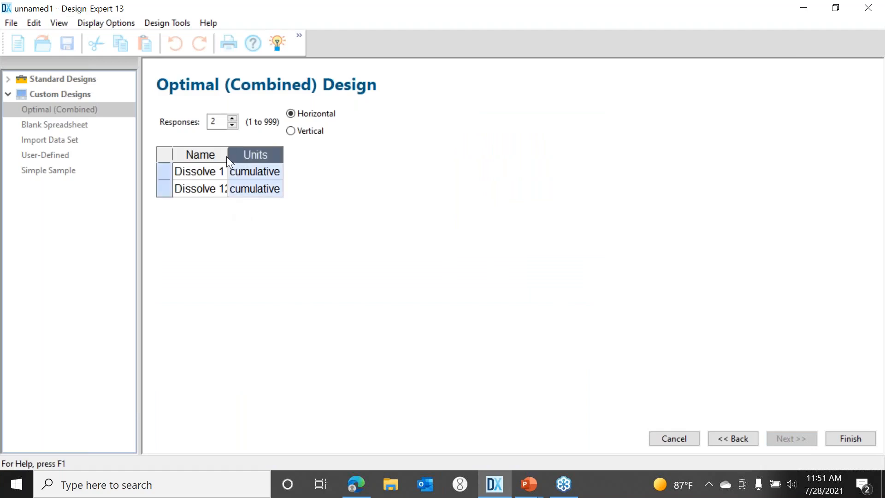
pyautogui.moveTo(227, 157); pyautogui.dragTo(285, 158)
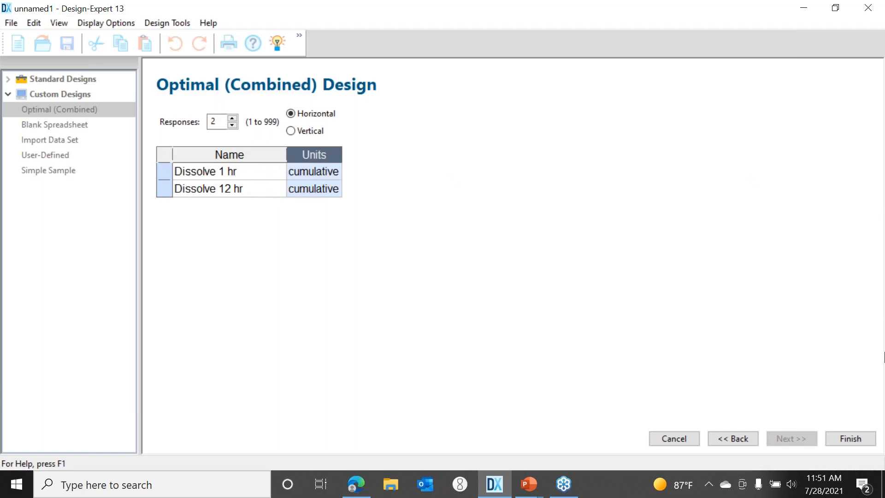
pyautogui.click(859, 441)
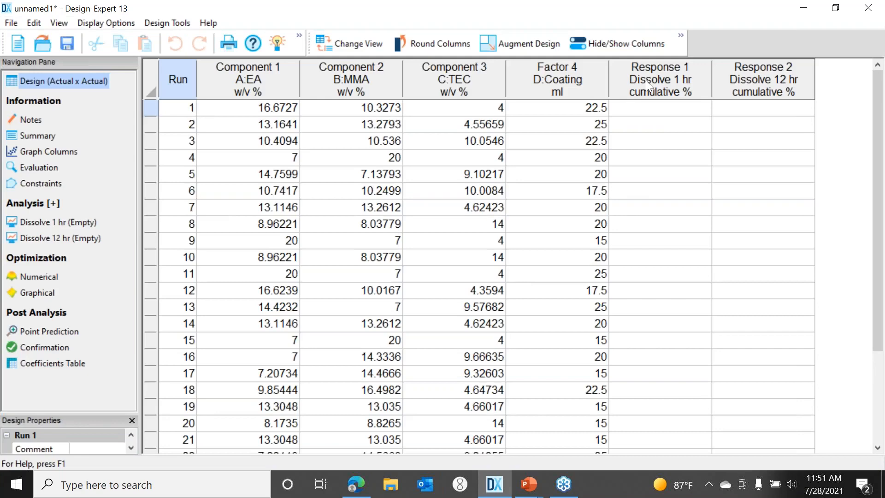
# Load the existing simulation file rsw ibuprofen.simx through the Dissolve 1 hr response to fill in the design data.
pyautogui.rightClick(647, 82)
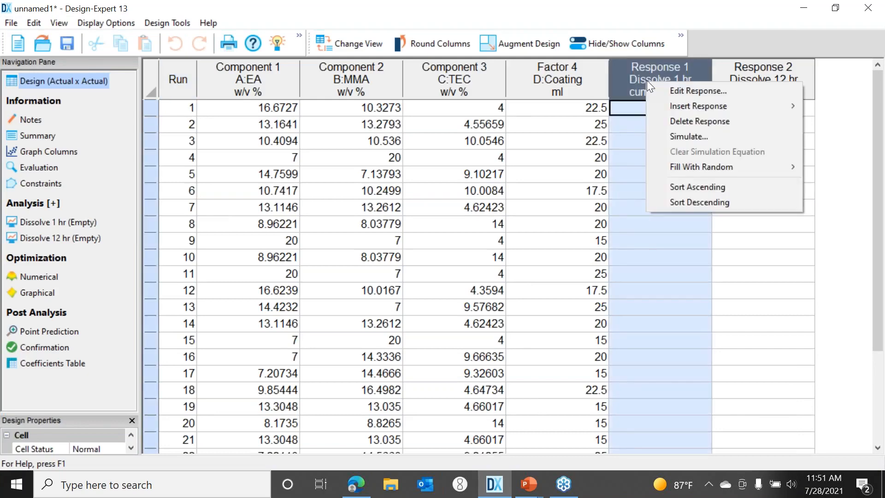
pyautogui.click(710, 135)
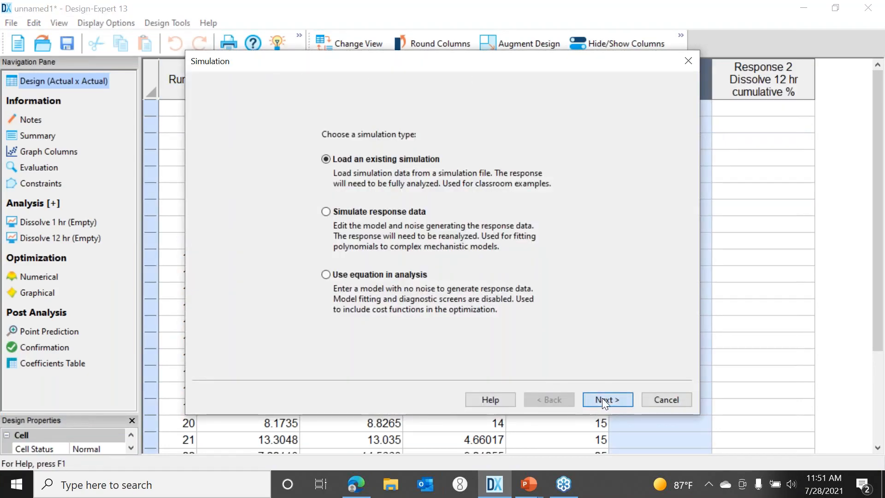
pyautogui.click(602, 400)
pyautogui.click(375, 219)
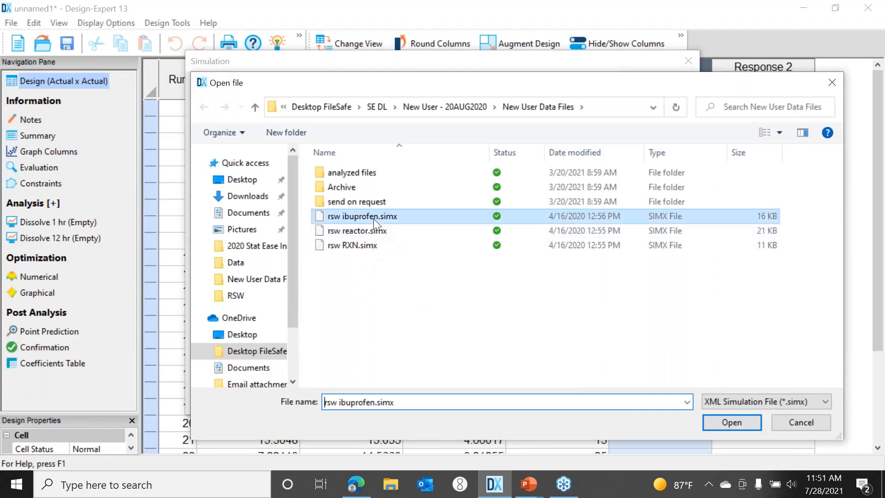
pyautogui.doubleClick(373, 218)
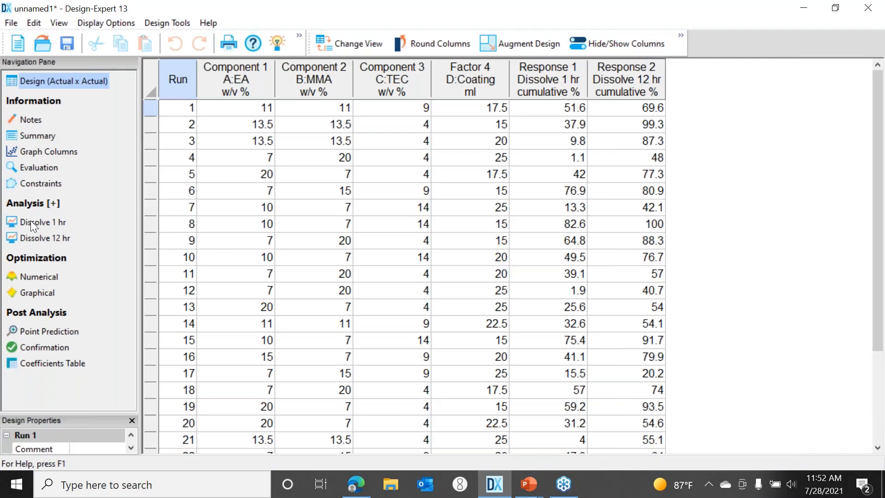
# Start the Dissolve 1 hr analysis with no transform, and review the full combined model fit summary table.
pyautogui.click(31, 221)
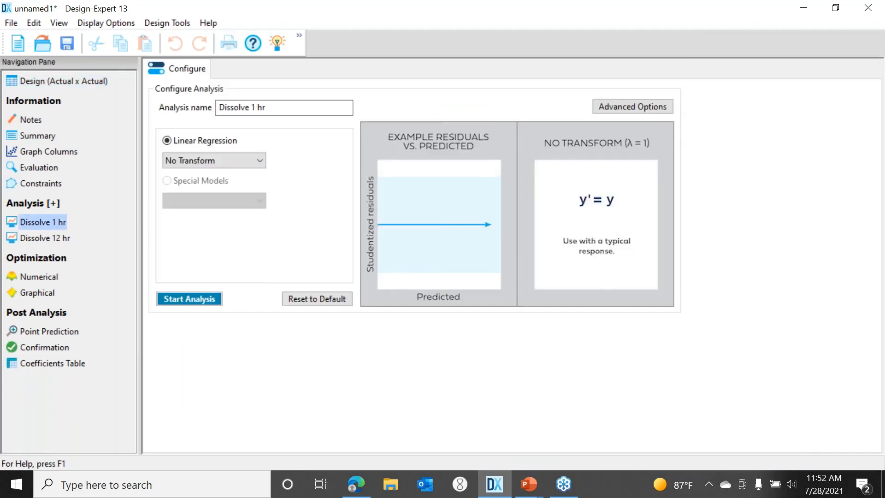
pyautogui.click(203, 298)
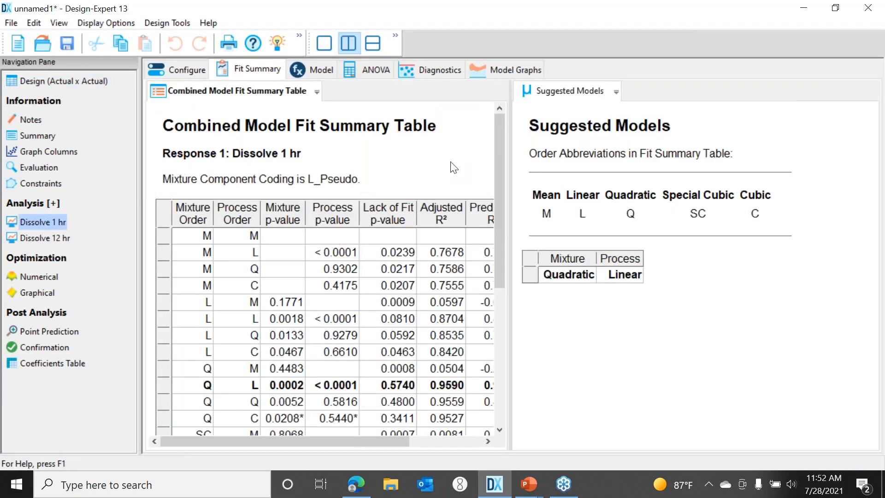
pyautogui.moveTo(509, 151); pyautogui.dragTo(617, 148)
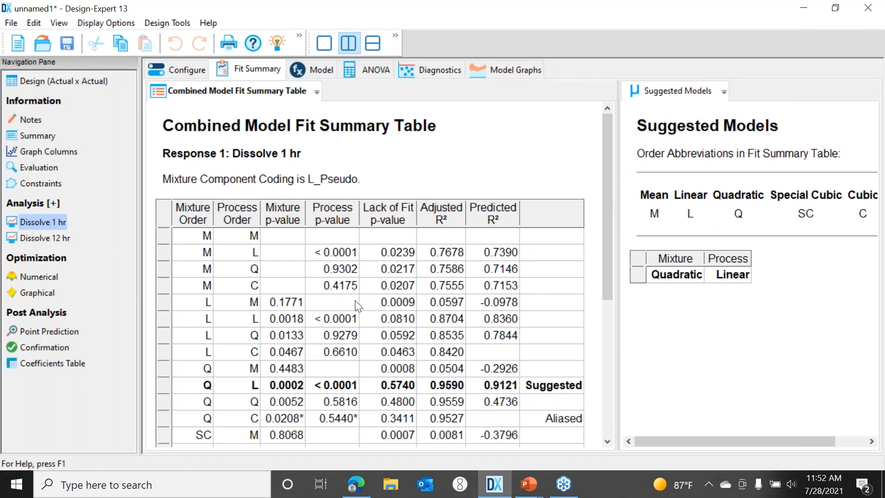
pyautogui.scroll(-3, 355, 300)
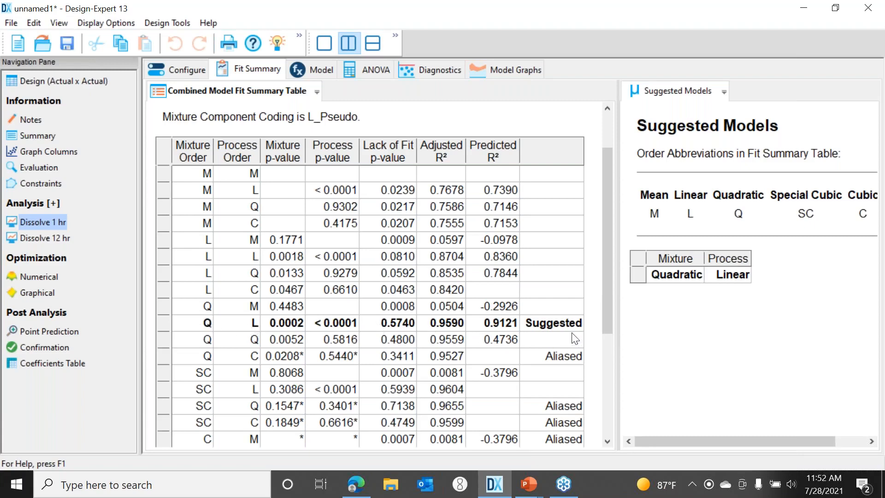
# Reduce the Dissolve 1 hr quadratic-by-linear model by automatic backward selection on the AICc criterion, and accept the selected terms.
pyautogui.click(315, 69)
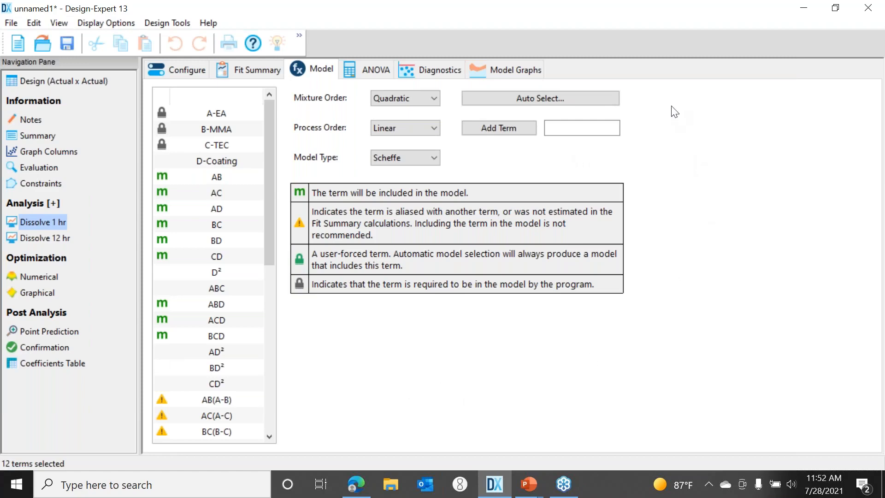
pyautogui.click(567, 98)
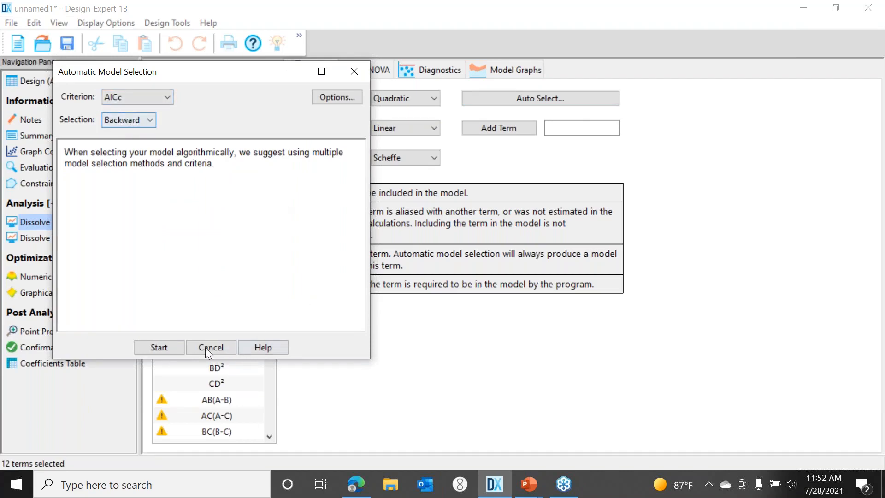
pyautogui.click(160, 346)
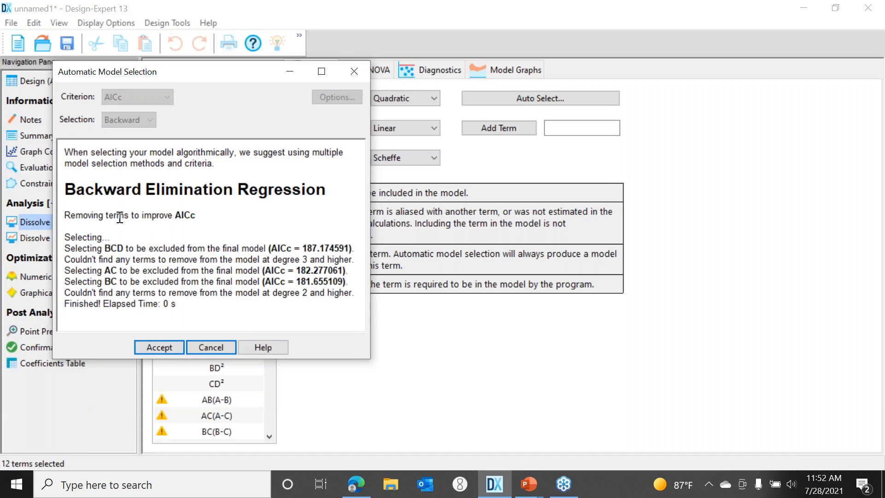
pyautogui.click(169, 349)
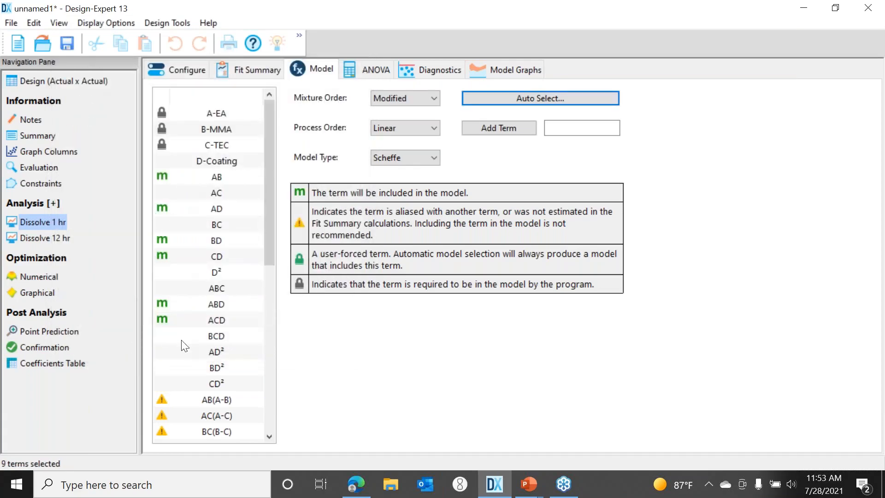
# Correct the Dissolve 1 hr model's hierarchy automatically, and review its ANOVA, fit statistics and residual diagnostics.
pyautogui.click(369, 69)
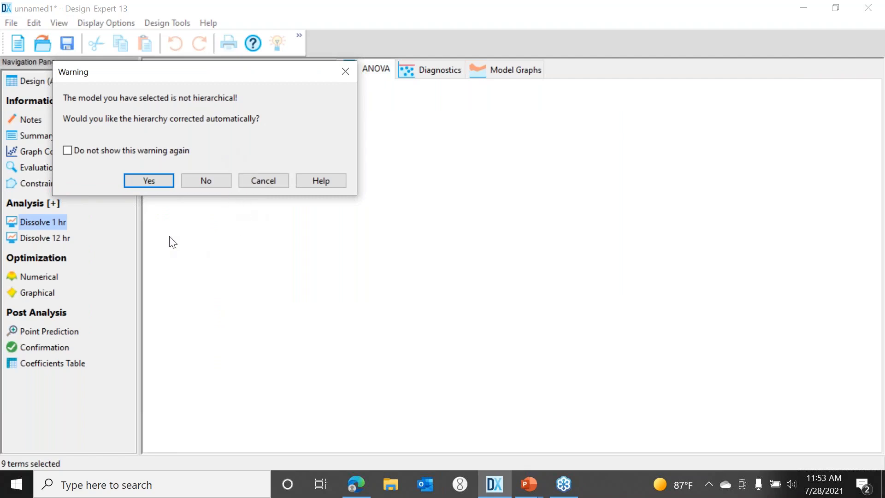
pyautogui.click(140, 181)
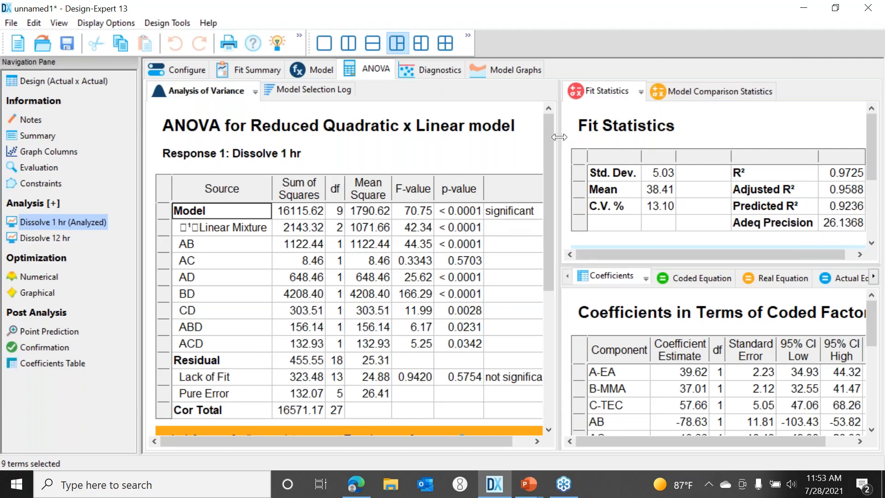
pyautogui.moveTo(559, 136); pyautogui.dragTo(500, 137)
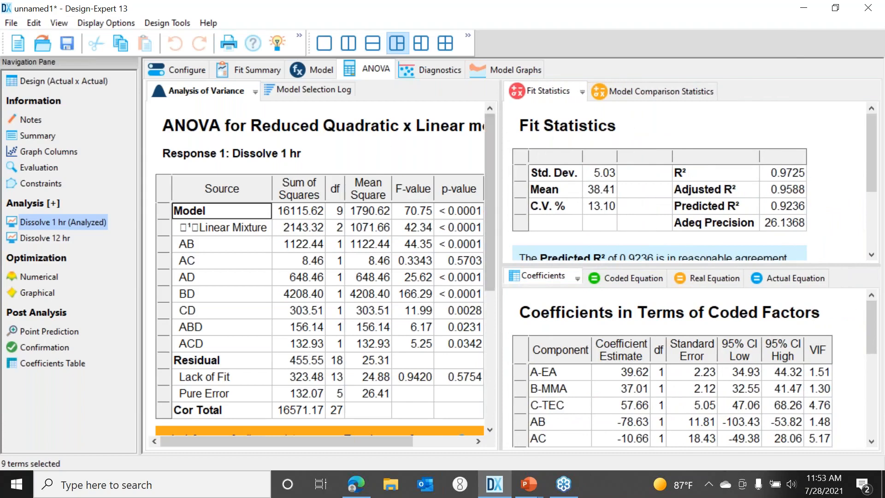
pyautogui.click(440, 70)
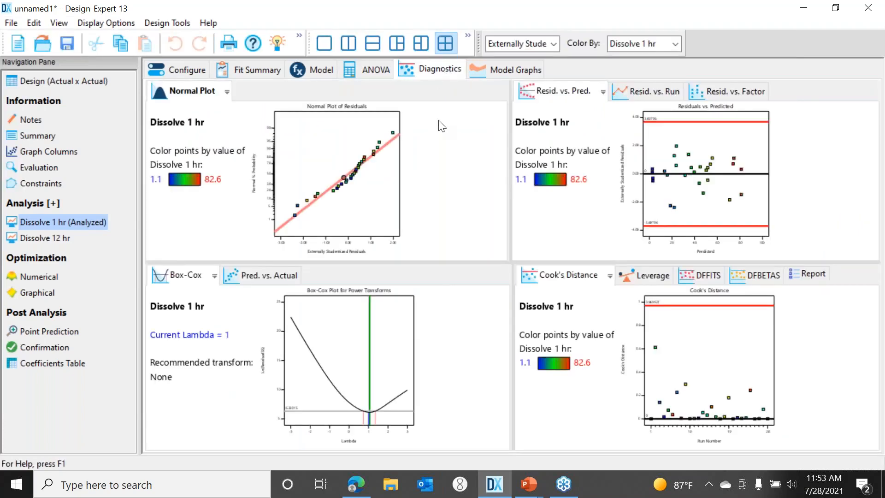
# Display the Dissolve 1 hr model as a rotated 3D surface, and set the D:Coating factor to 22.4.
pyautogui.click(520, 70)
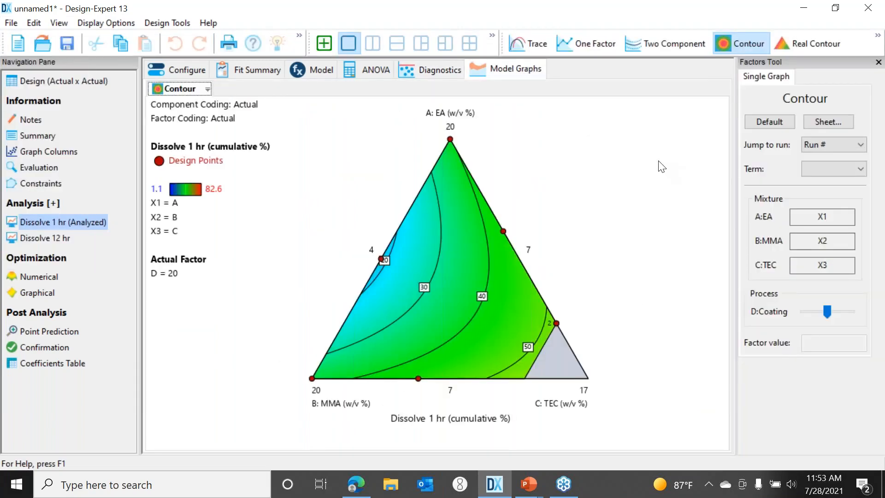
pyautogui.click(808, 44)
pyautogui.click(748, 39)
pyautogui.click(875, 37)
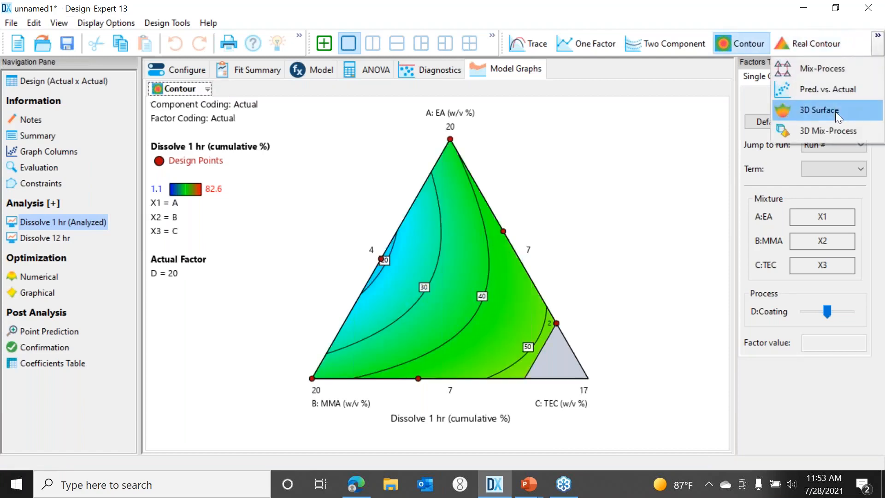
pyautogui.click(835, 111)
pyautogui.moveTo(510, 291)
pyautogui.mouseDown()
pyautogui.moveTo(494, 277)
pyautogui.moveTo(498, 251)
pyautogui.moveTo(518, 233)
pyautogui.moveTo(506, 289)
pyautogui.mouseUp()
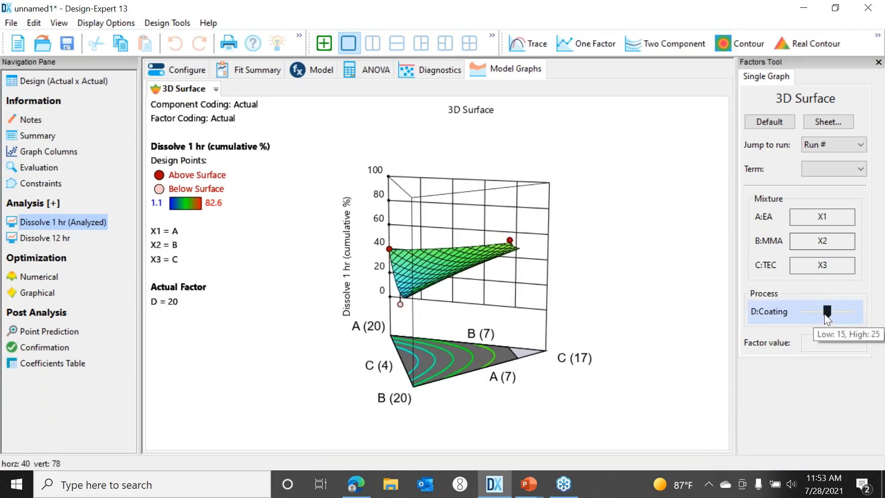
pyautogui.click(824, 313)
pyautogui.moveTo(824, 313)
pyautogui.mouseDown()
pyautogui.moveTo(772, 306)
pyautogui.moveTo(867, 319)
pyautogui.moveTo(798, 311)
pyautogui.moveTo(838, 310)
pyautogui.mouseUp()
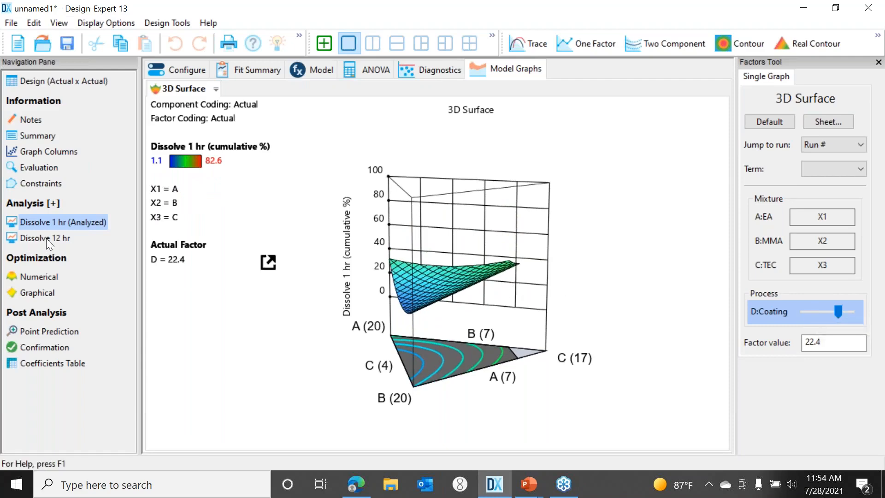
# Start the Dissolve 12 hr analysis with no transform, and reduce its KCV model by automatic backward selection on the AICc criterion.
pyautogui.click(46, 239)
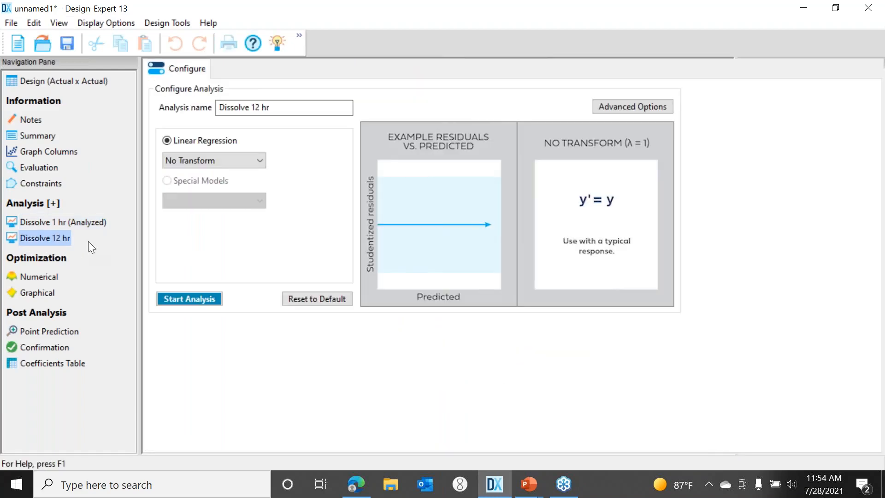
pyautogui.click(194, 296)
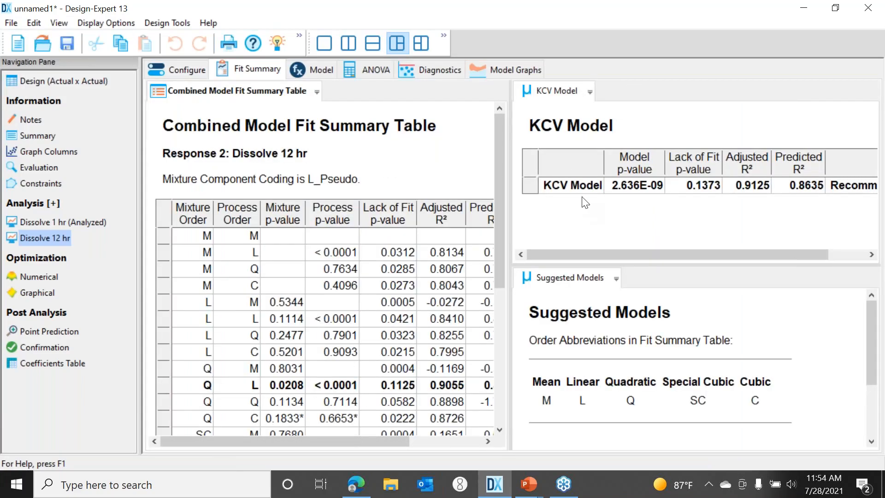
pyautogui.click(532, 159)
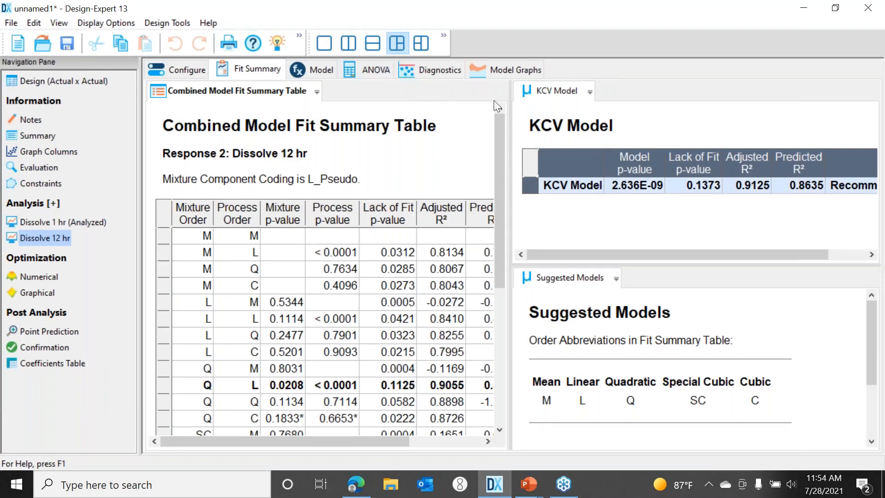
pyautogui.click(323, 70)
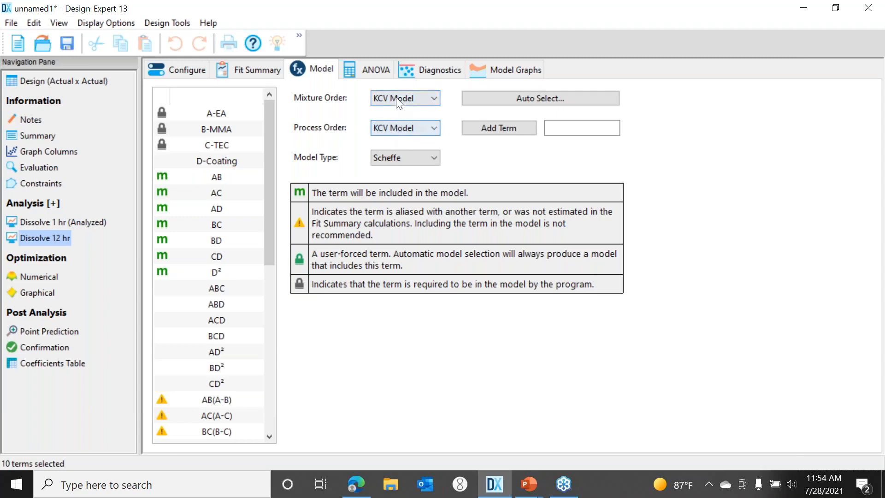
pyautogui.click(519, 97)
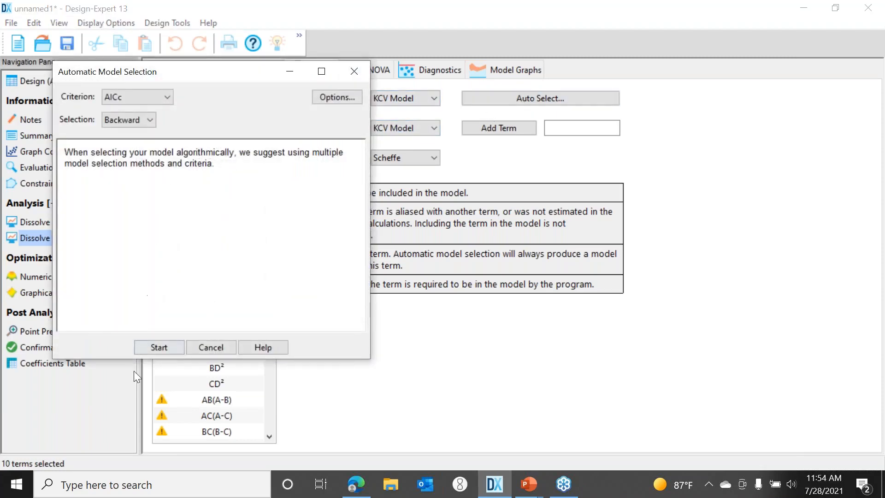
pyautogui.click(160, 350)
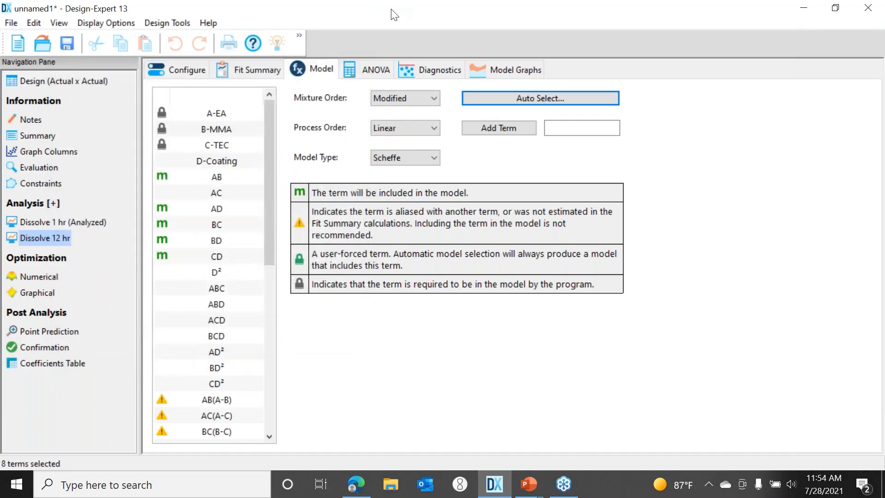
# Review the ANOVA, residual diagnostics and contour graph of the reduced Dissolve 12 hr model.
pyautogui.click(365, 69)
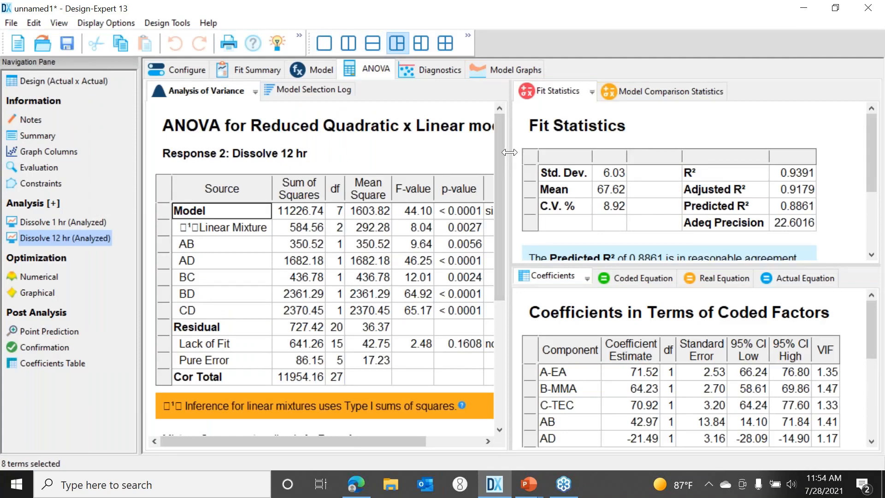
pyautogui.moveTo(510, 152); pyautogui.dragTo(628, 166)
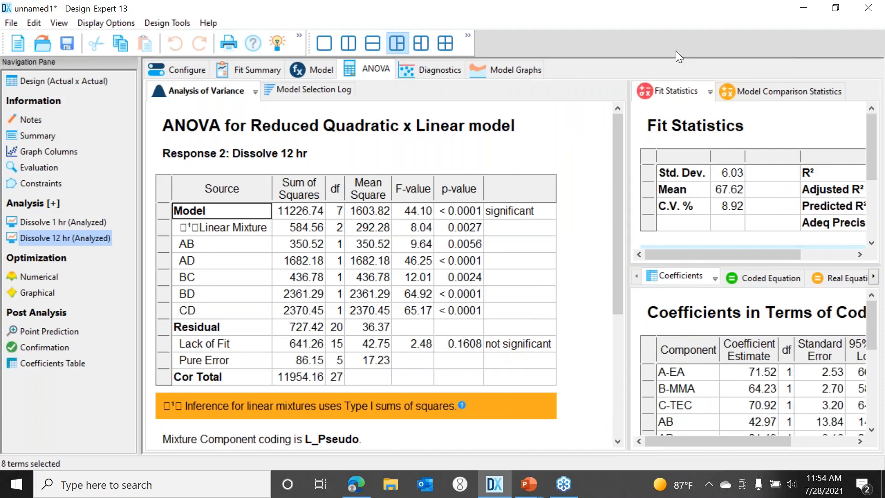
pyautogui.click(421, 69)
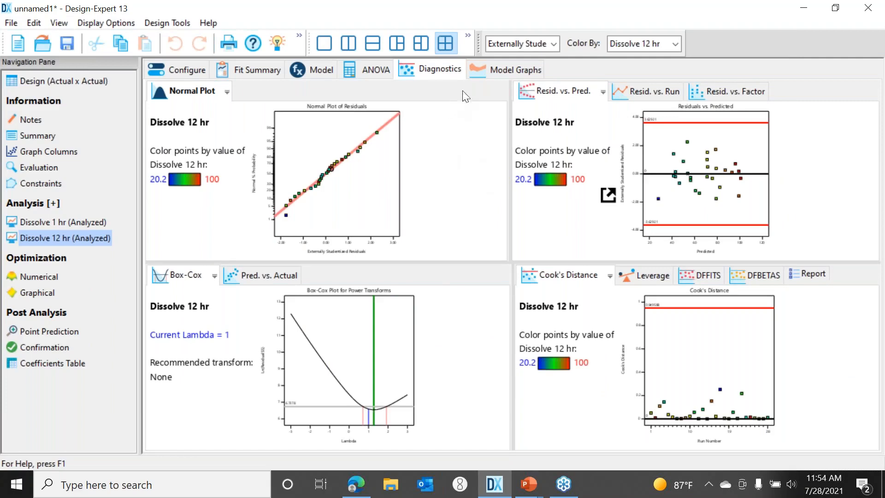
pyautogui.click(486, 74)
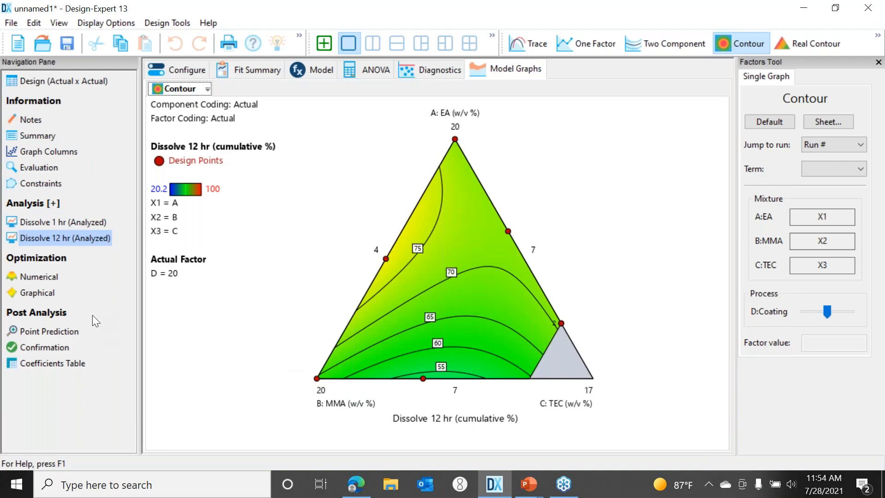
# Set the numerical optimization goal for Dissolve 1 hr to a target of 20 with limits of 10 and 30.
pyautogui.click(41, 277)
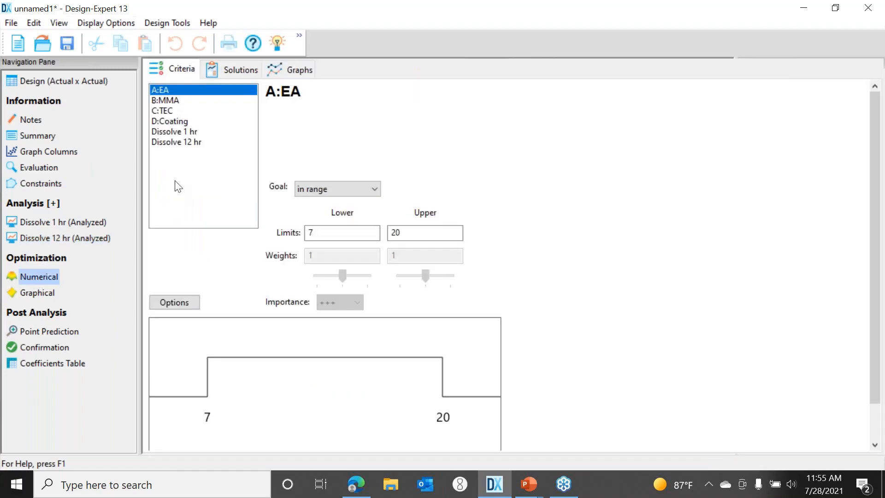
pyautogui.click(175, 131)
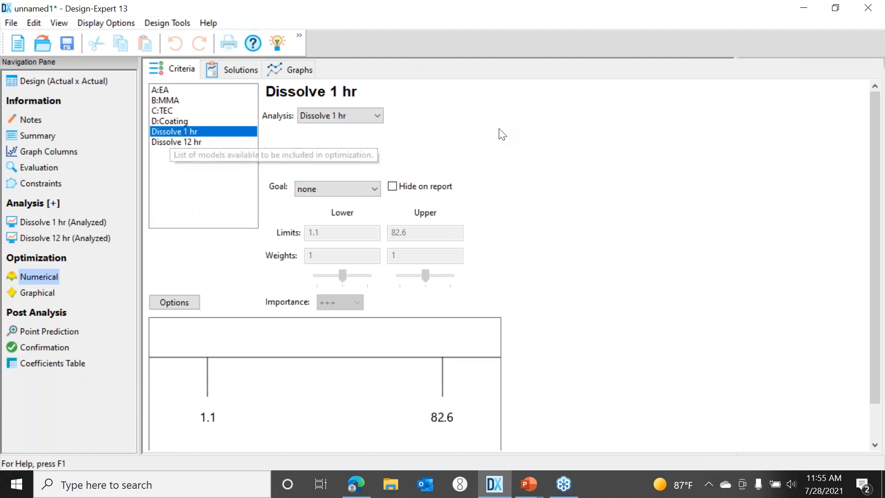
pyautogui.click(377, 187)
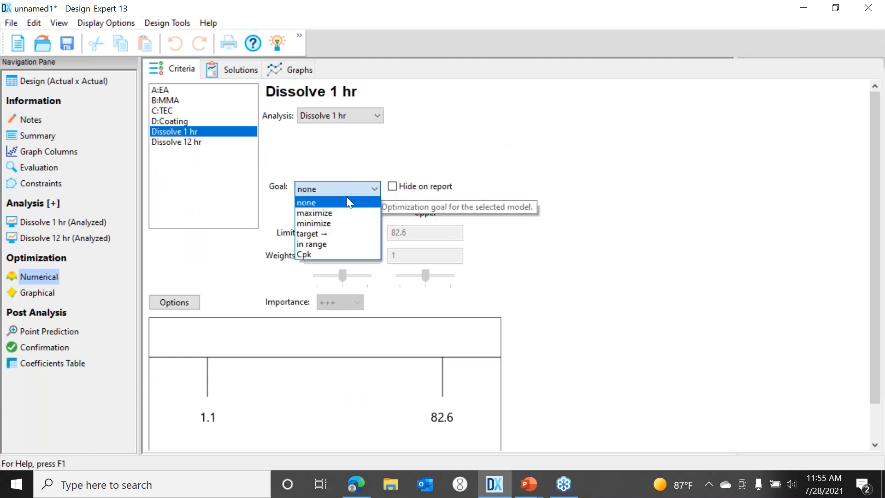
pyautogui.click(339, 229)
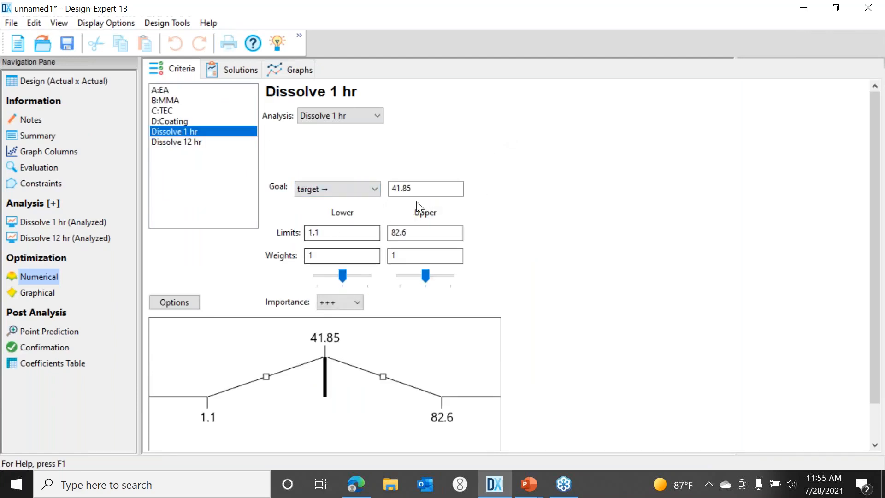
pyautogui.doubleClick(432, 187)
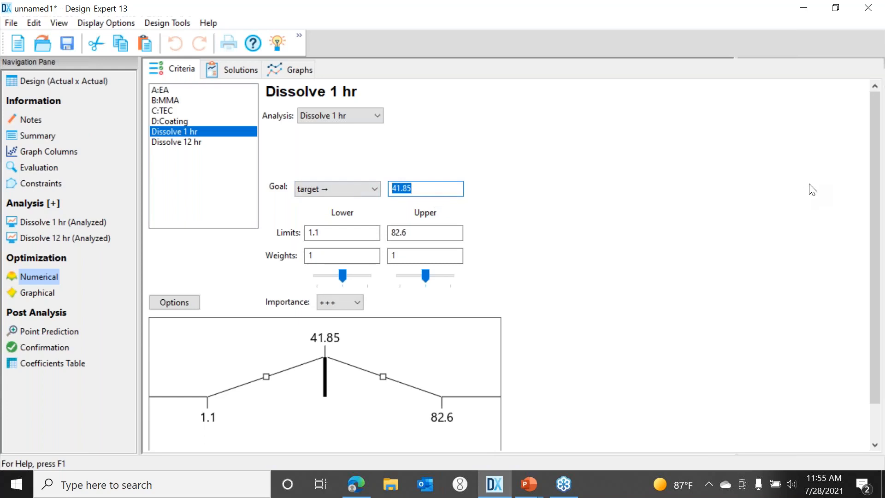
pyautogui.write('20')
pyautogui.press('Tab')
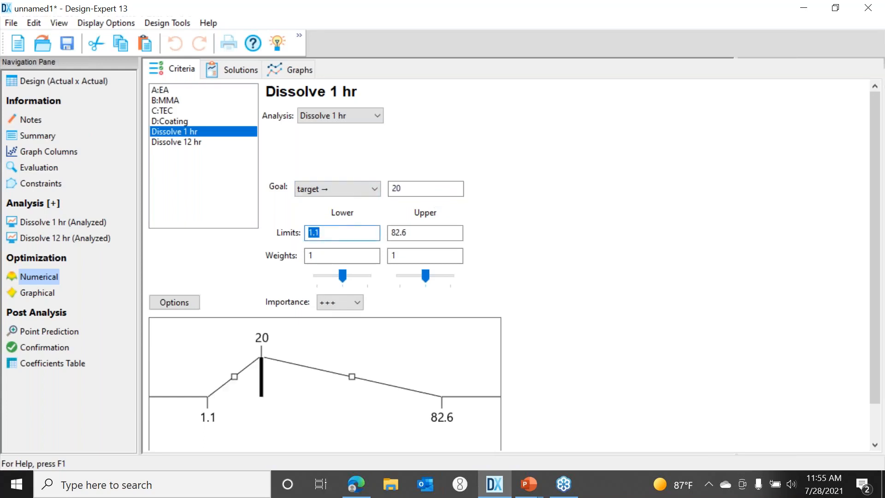
pyautogui.write('10')
pyautogui.press('Tab')
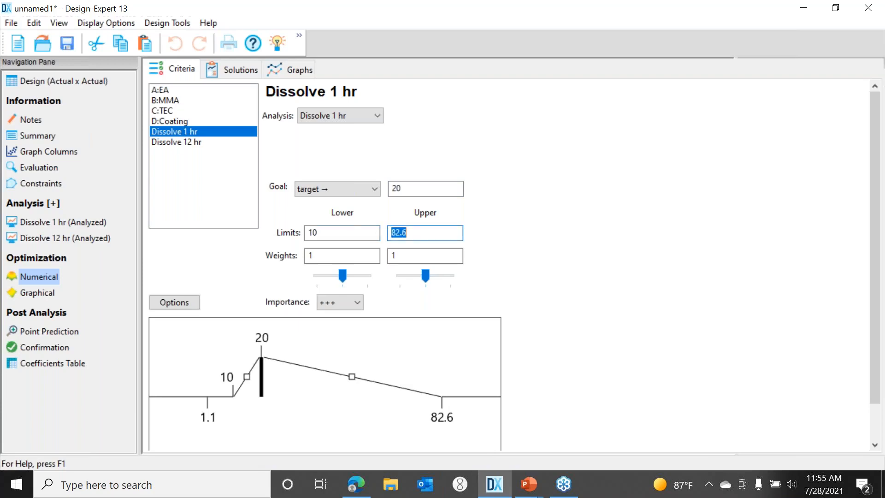
pyautogui.write('30')
pyautogui.press('Tab')
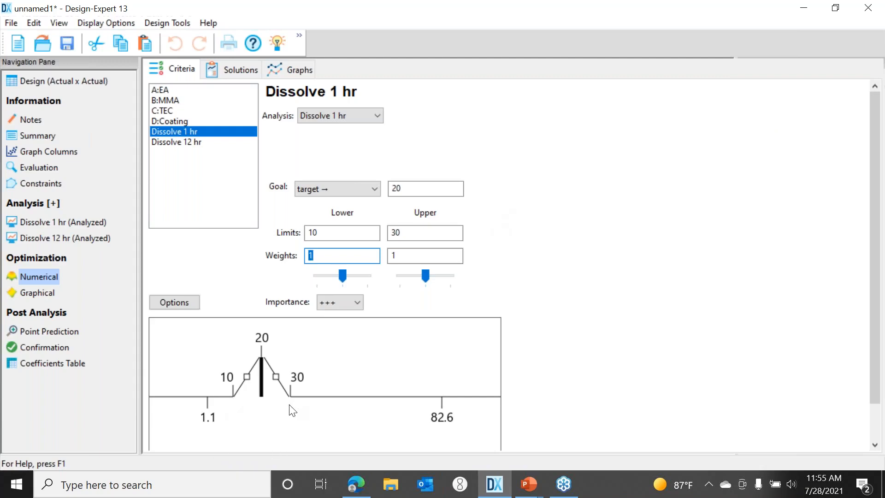
# Set the optimization goal for Dissolve 12 hr to a target of 90 with limits of 80 and 100.
pyautogui.click(194, 142)
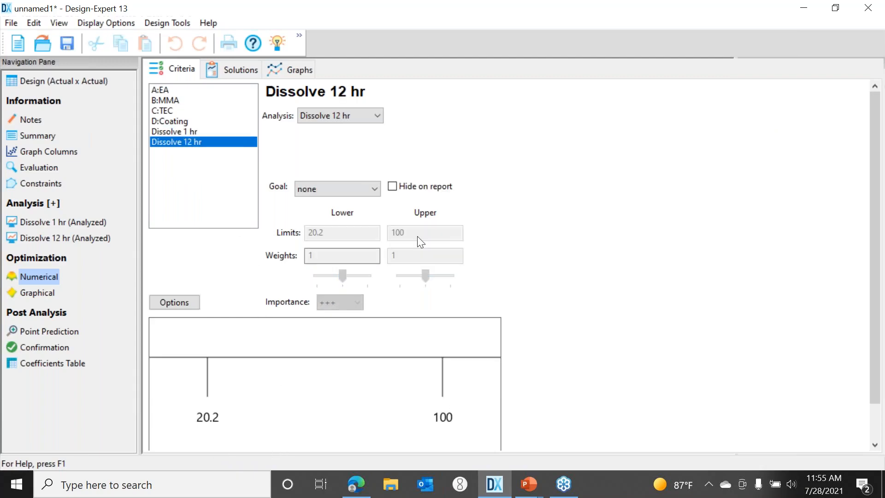
pyautogui.click(374, 189)
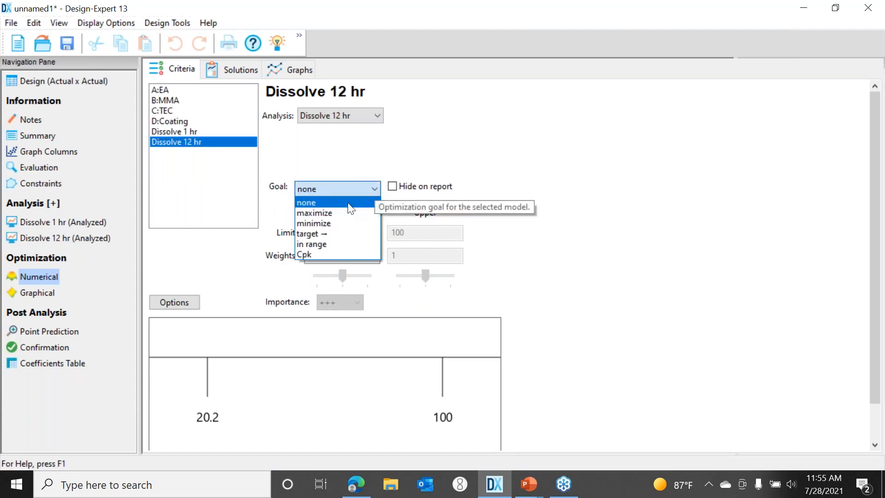
pyautogui.click(347, 234)
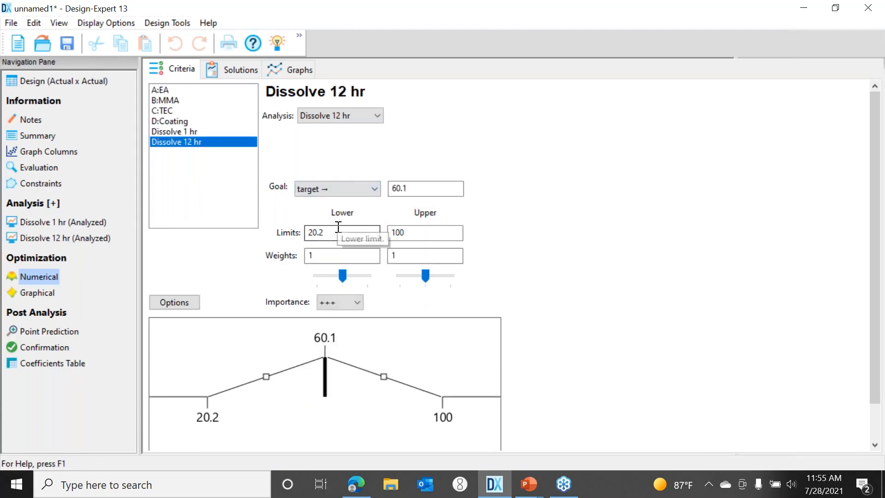
pyautogui.doubleClick(433, 185)
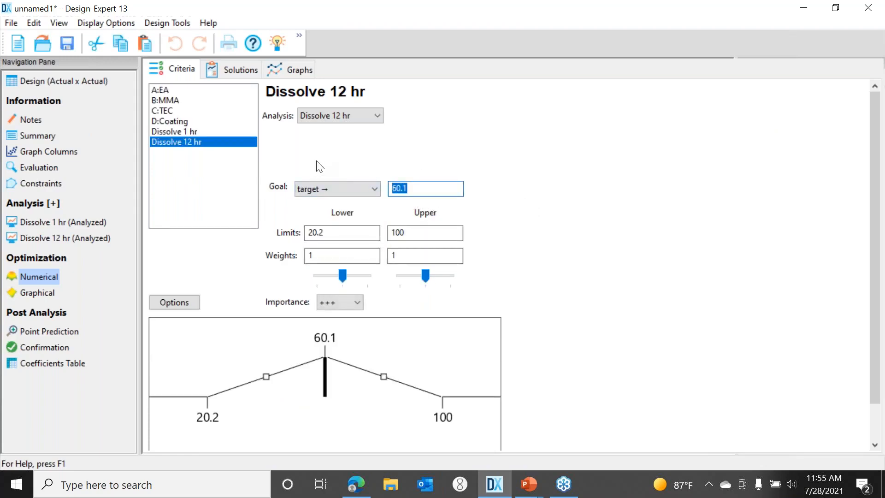
pyautogui.write('90')
pyautogui.press('Tab')
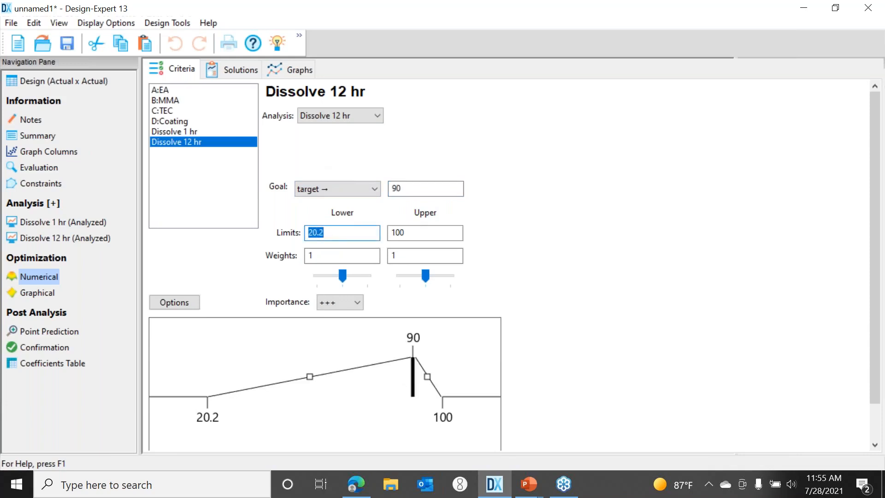
pyautogui.write('80')
pyautogui.press('Tab')
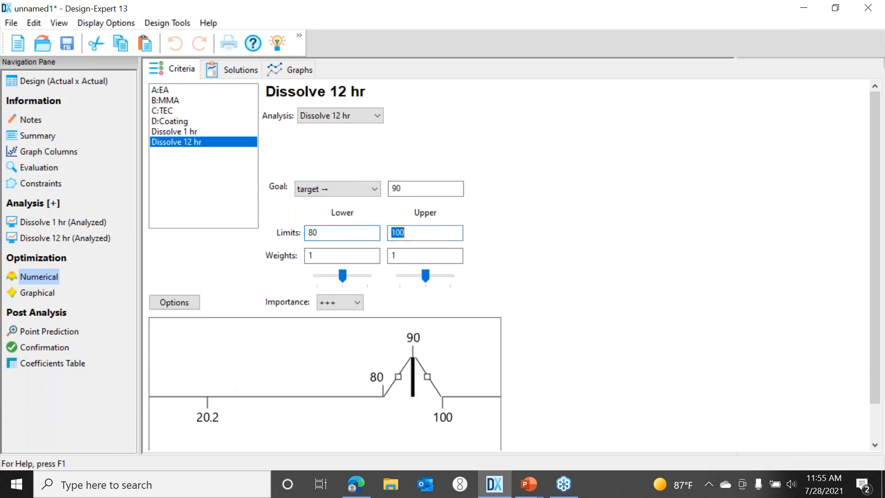
pyautogui.write('100')
pyautogui.press('Tab')
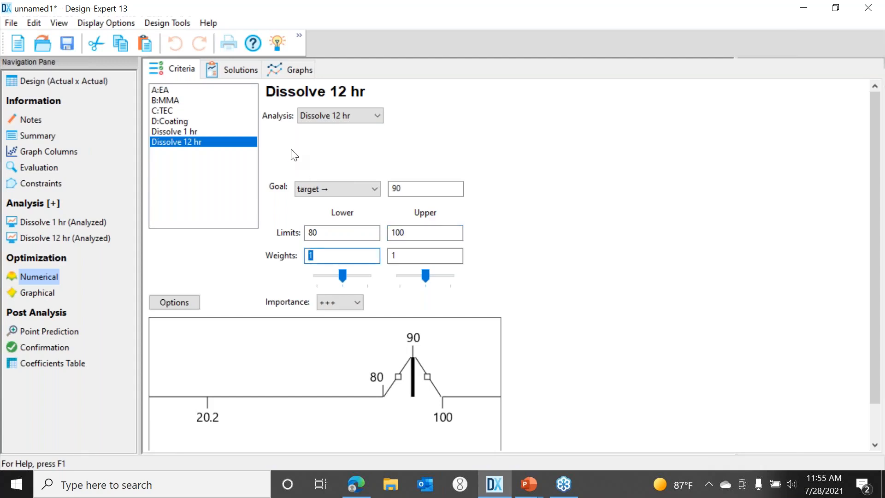
# Generate the numerical optimization solutions and view their ramps, and close the program without saving the unnamed design.
pyautogui.click(241, 70)
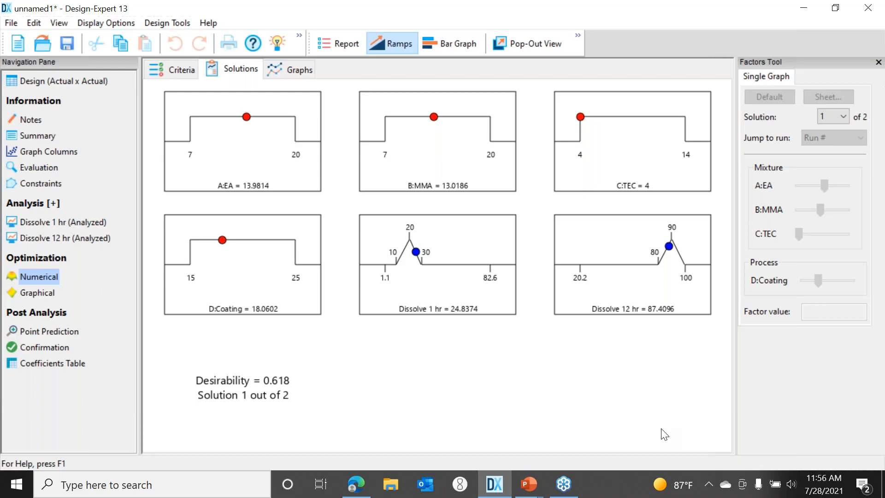
pyautogui.click(868, 9)
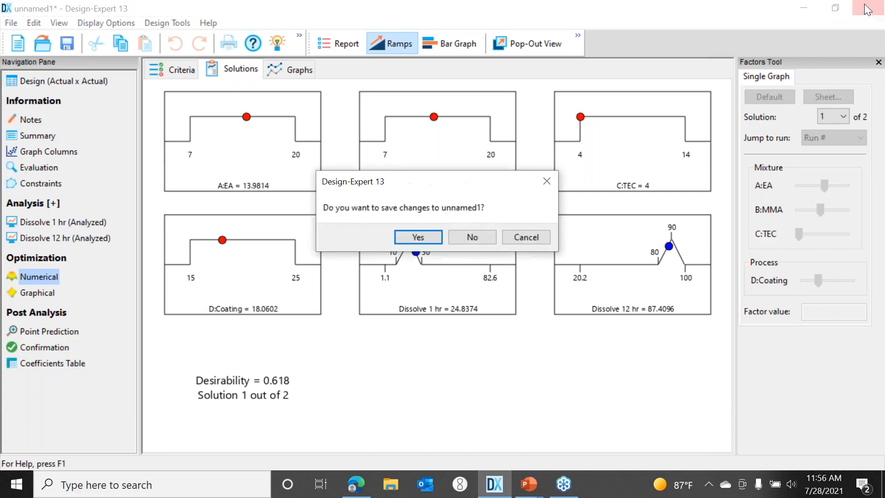
pyautogui.click(479, 240)
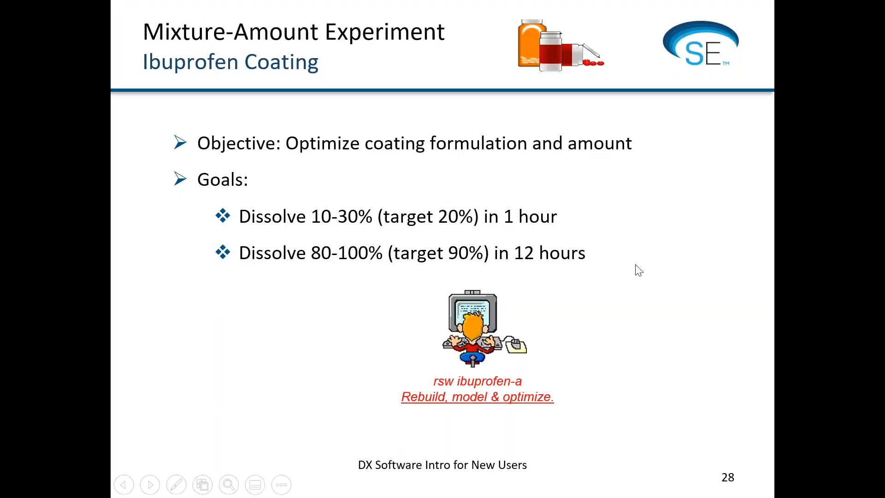
pyautogui.click(639, 271)
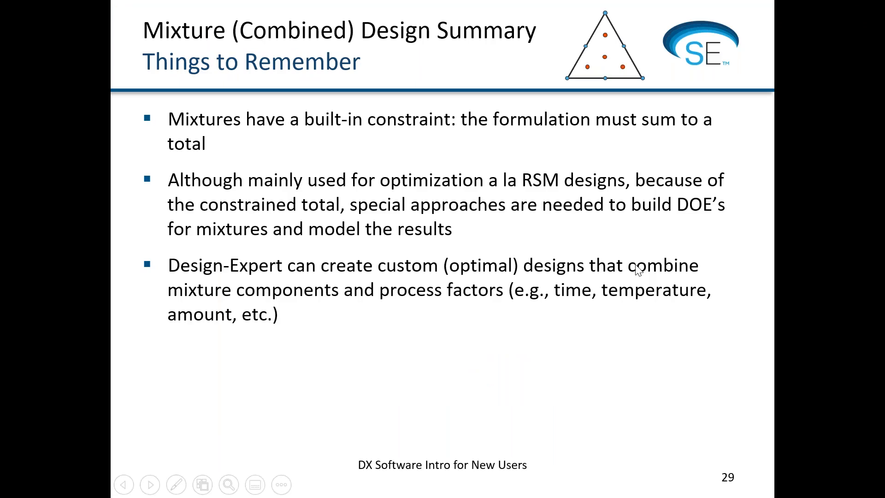